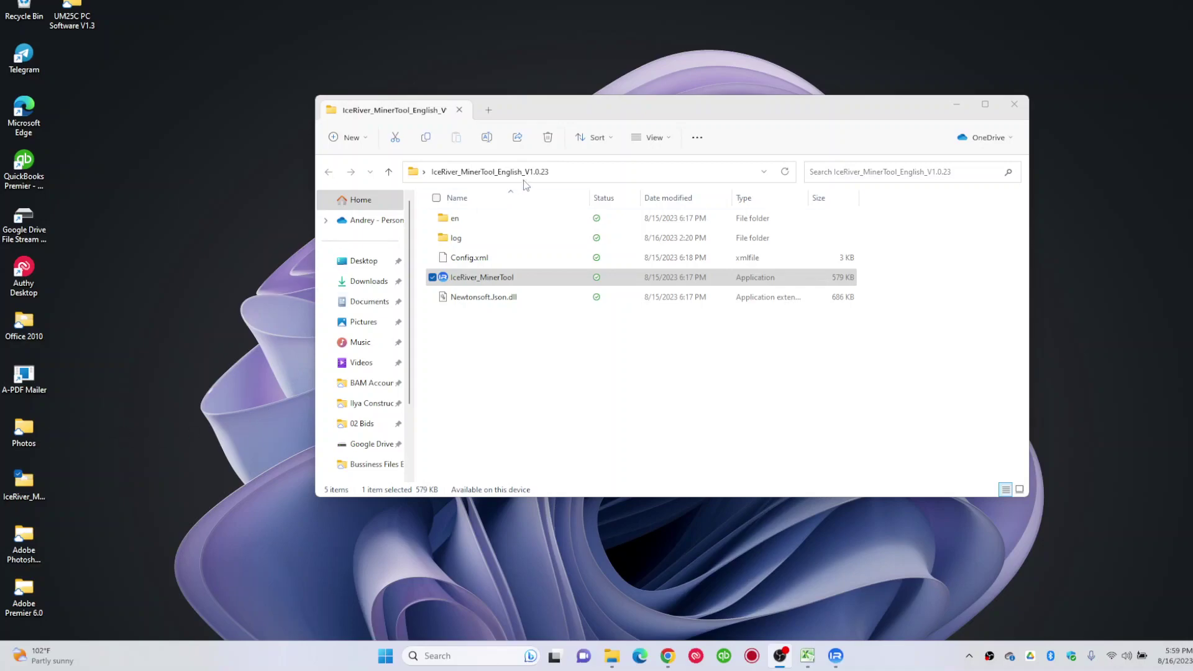
Launch IceRiver_MinerTool from the IceRiver_MinerTool_English_V1.0.23 folder
{"action": "left_click", "coordinate": [462, 279]}
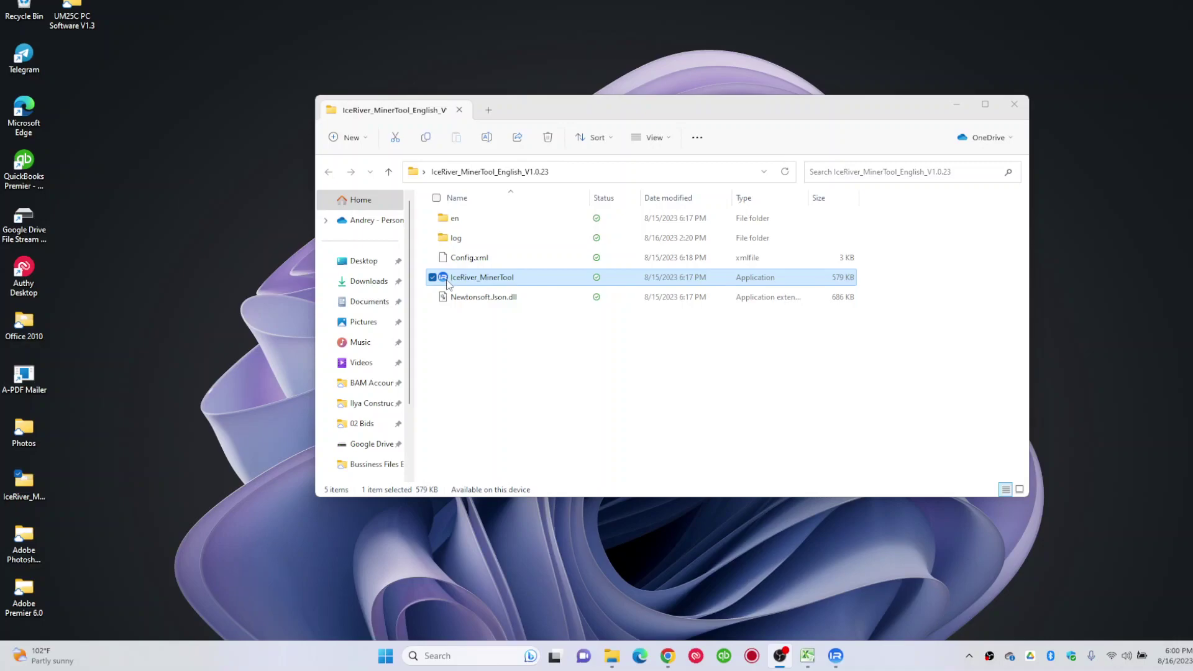
{"action": "double_click", "coordinate": [447, 283]}
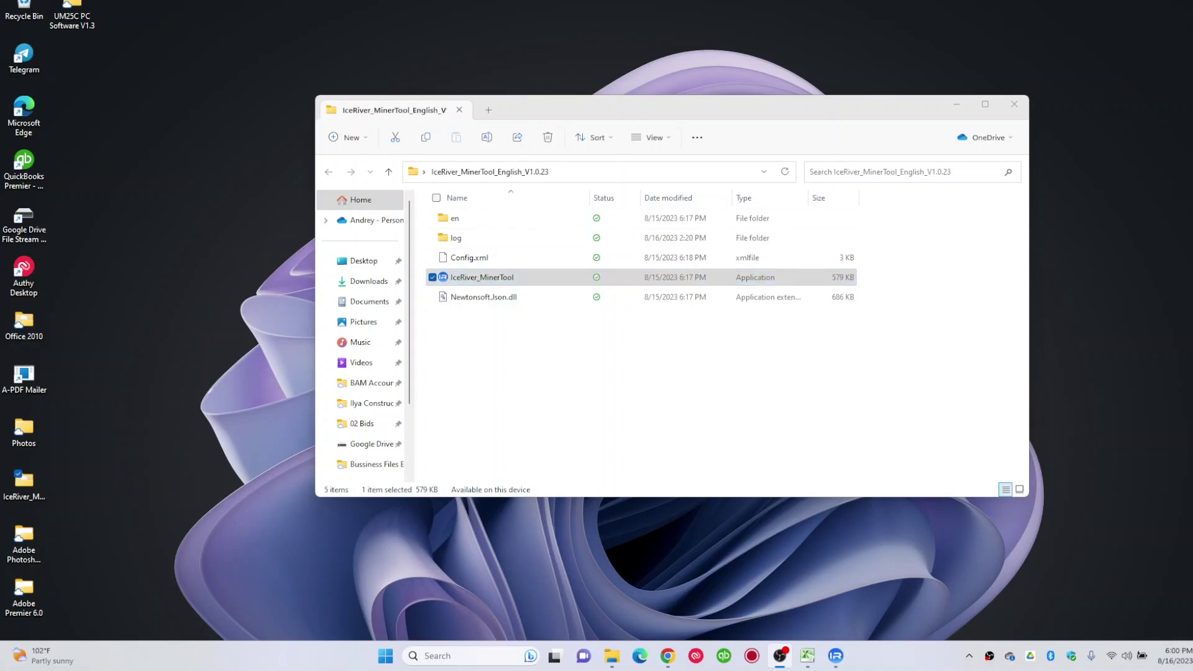
{"action": "left_click", "coordinate": [591, 277]}
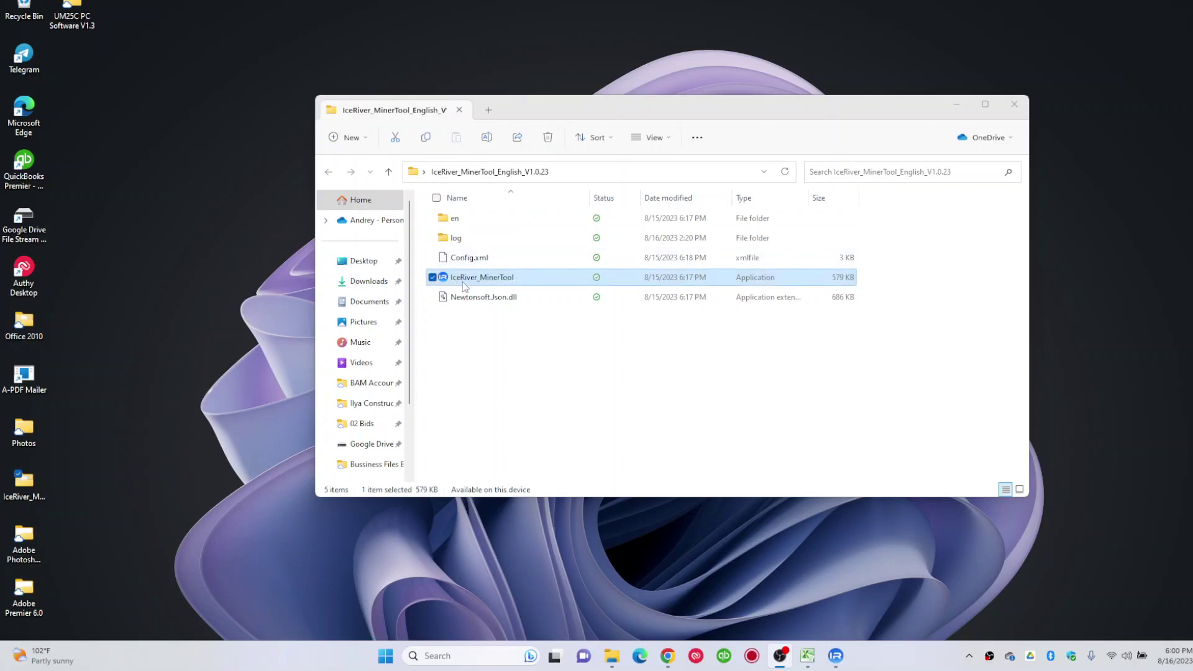
{"action": "double_click", "coordinate": [517, 281]}
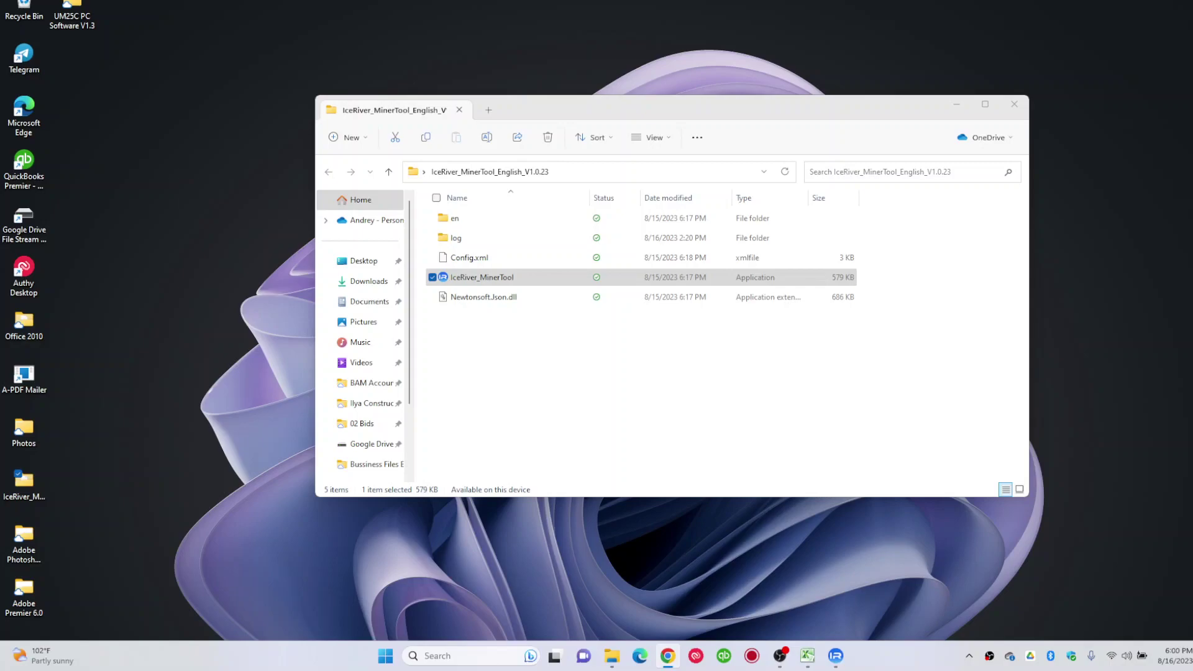
On the iceriver.io shop page, open the Tutorial page from the Support menu
{"action": "key", "text": "super+Up"}
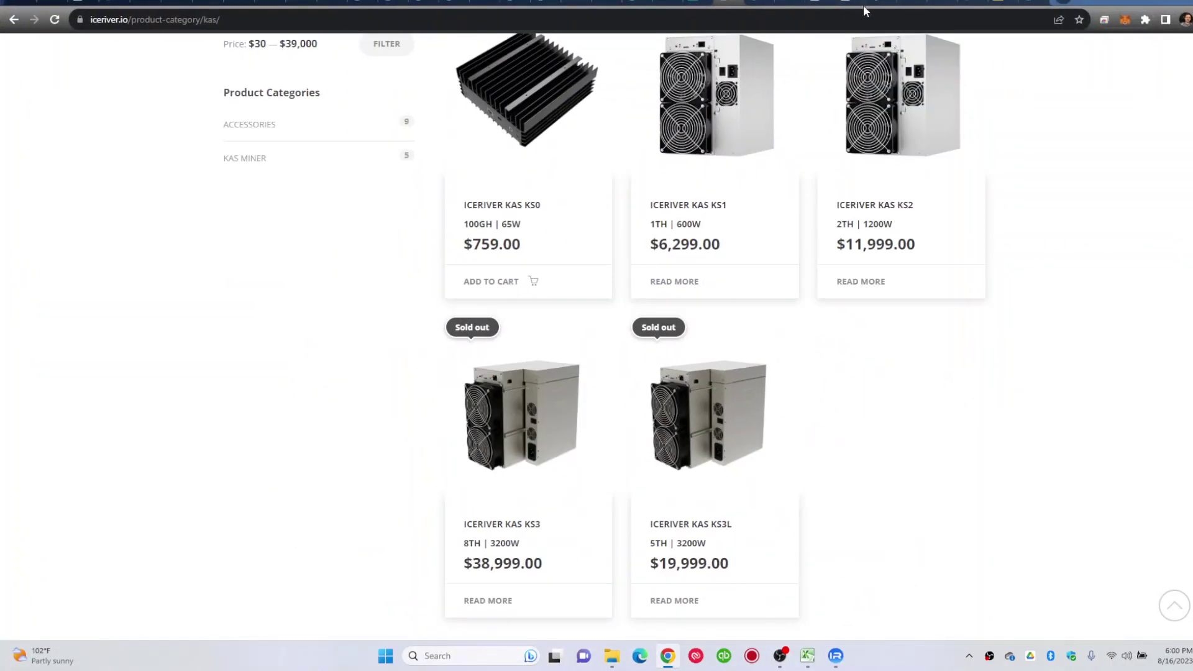
{"action": "scroll", "coordinate": [988, 187], "scroll_direction": "up", "scroll_amount": 4}
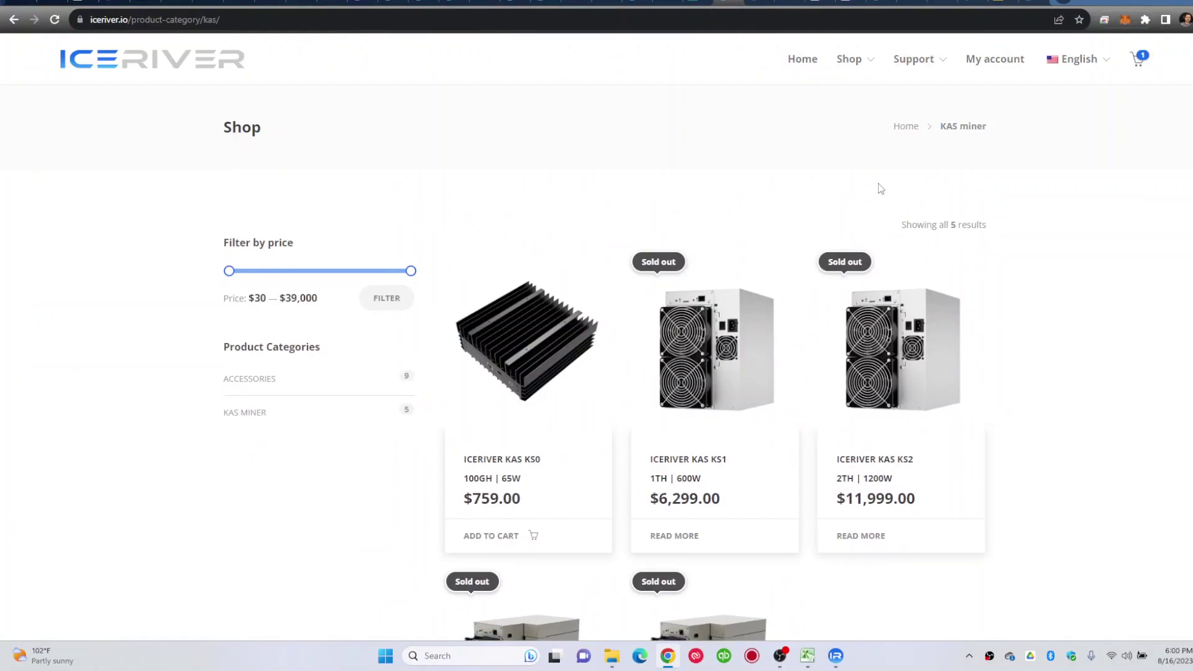
{"action": "mouse_move", "coordinate": [940, 60]}
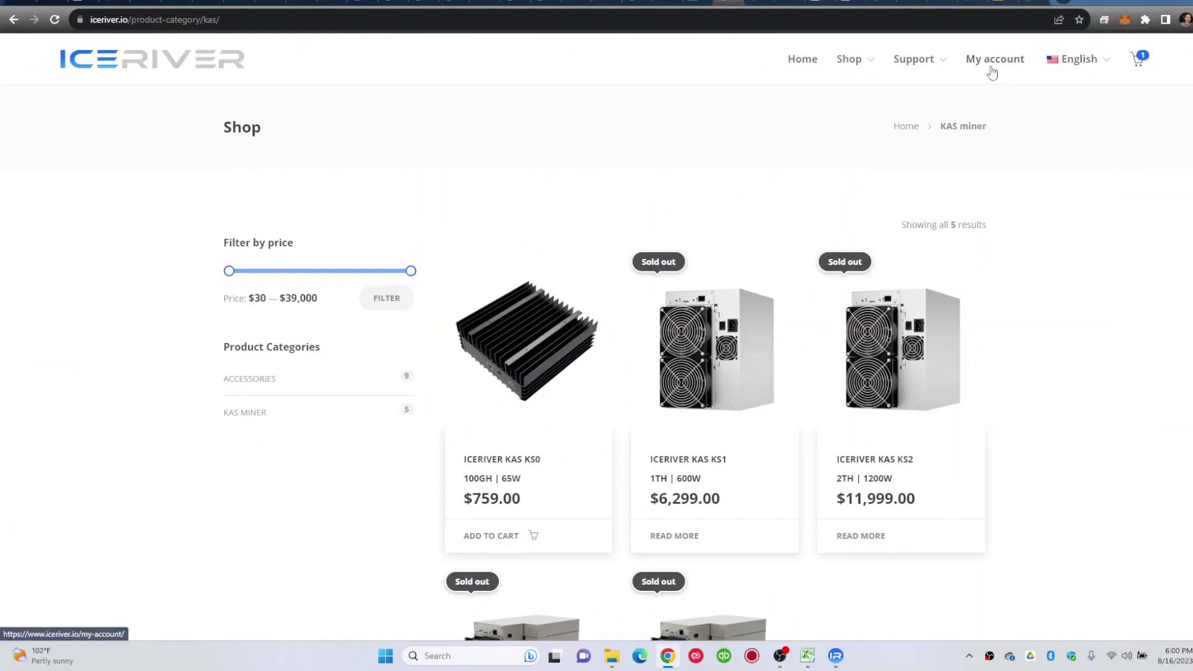
{"action": "mouse_move", "coordinate": [856, 62]}
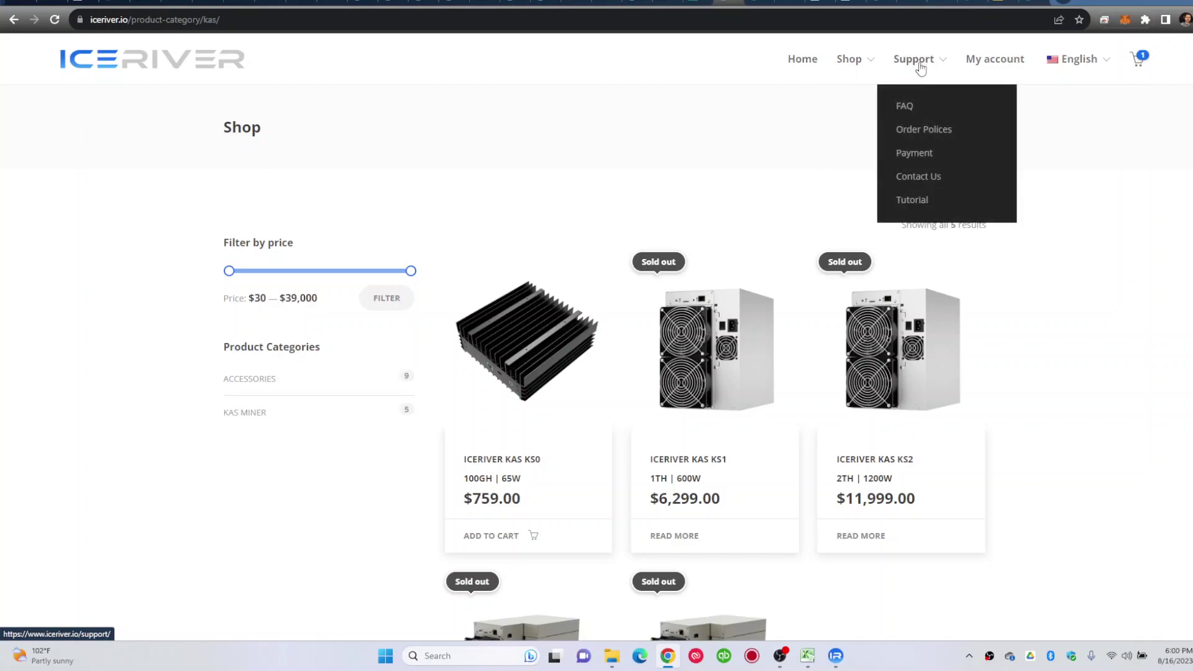
{"action": "left_click", "coordinate": [912, 201]}
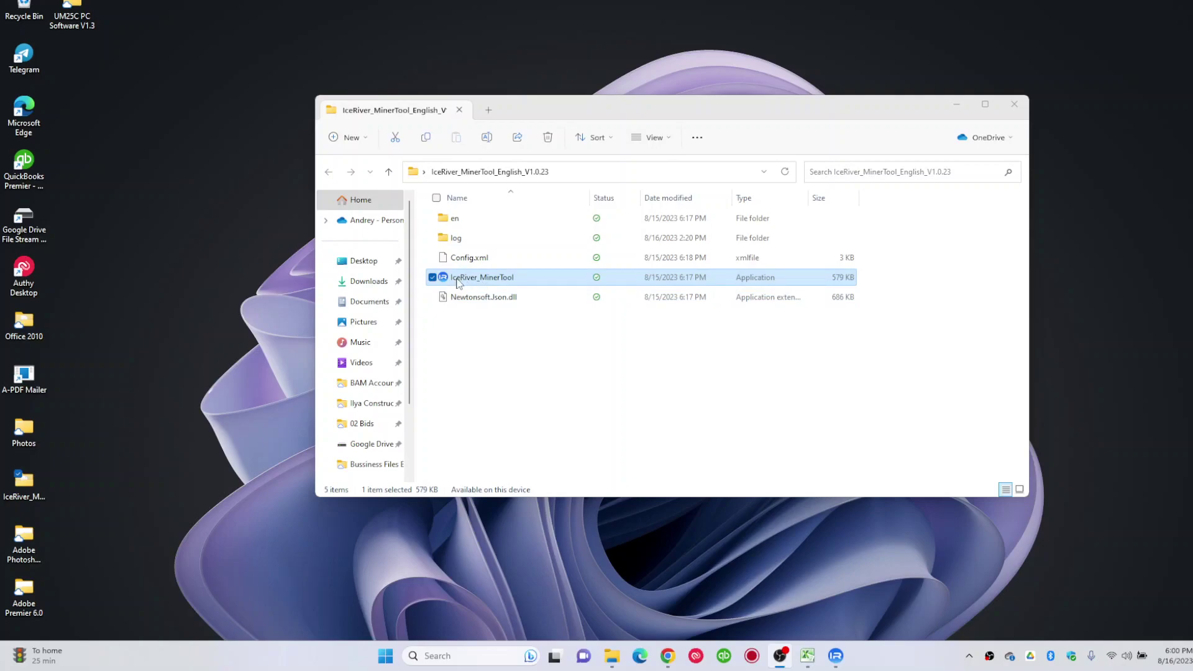
Relaunch MinerTool, dismiss the already-running notice, and bring the V1.0.23 window fully into view
{"action": "double_click", "coordinate": [459, 284]}
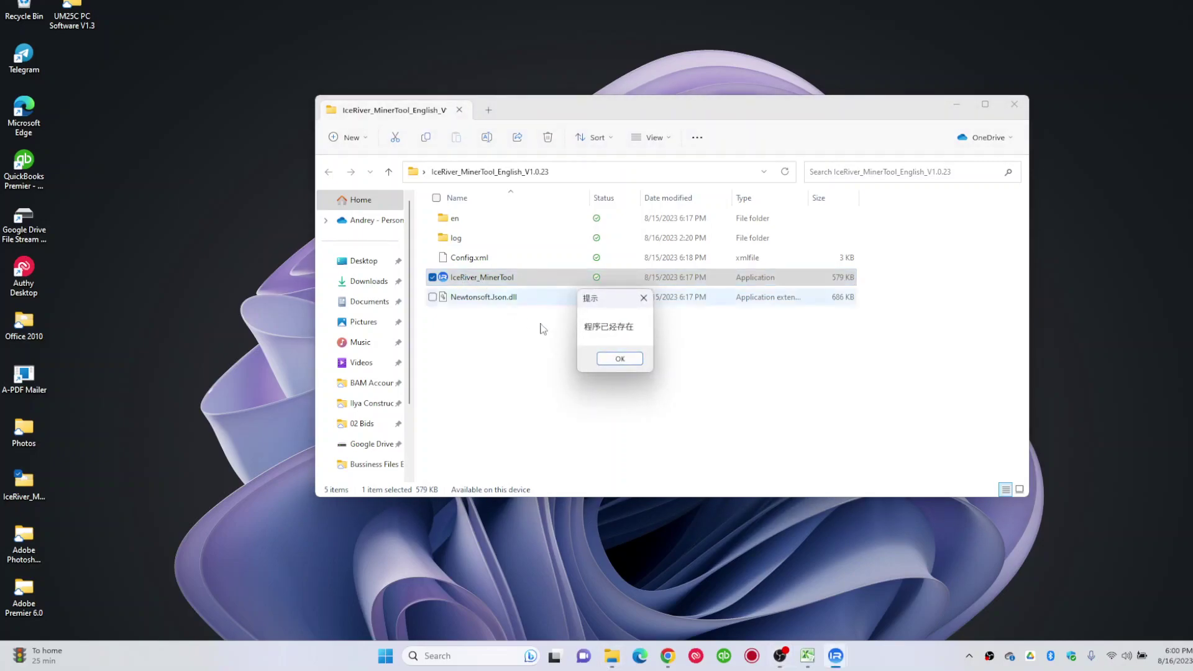
{"action": "left_click", "coordinate": [618, 359]}
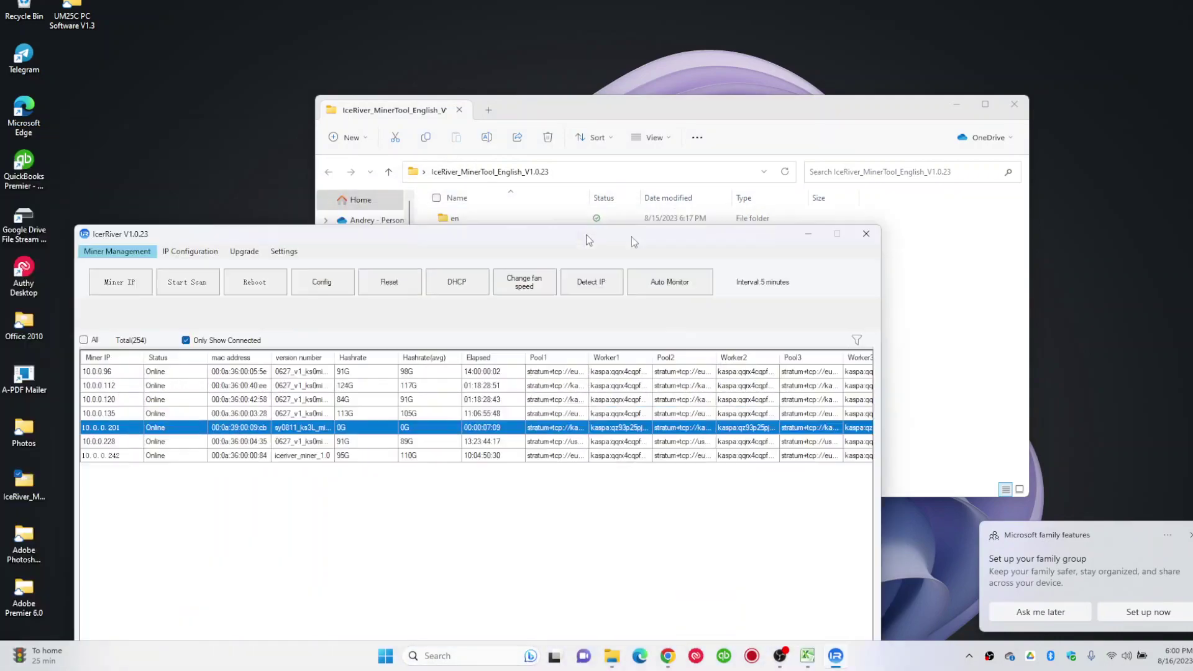
{"action": "left_click_drag", "start_coordinate": [584, 273], "coordinate": [806, 117]}
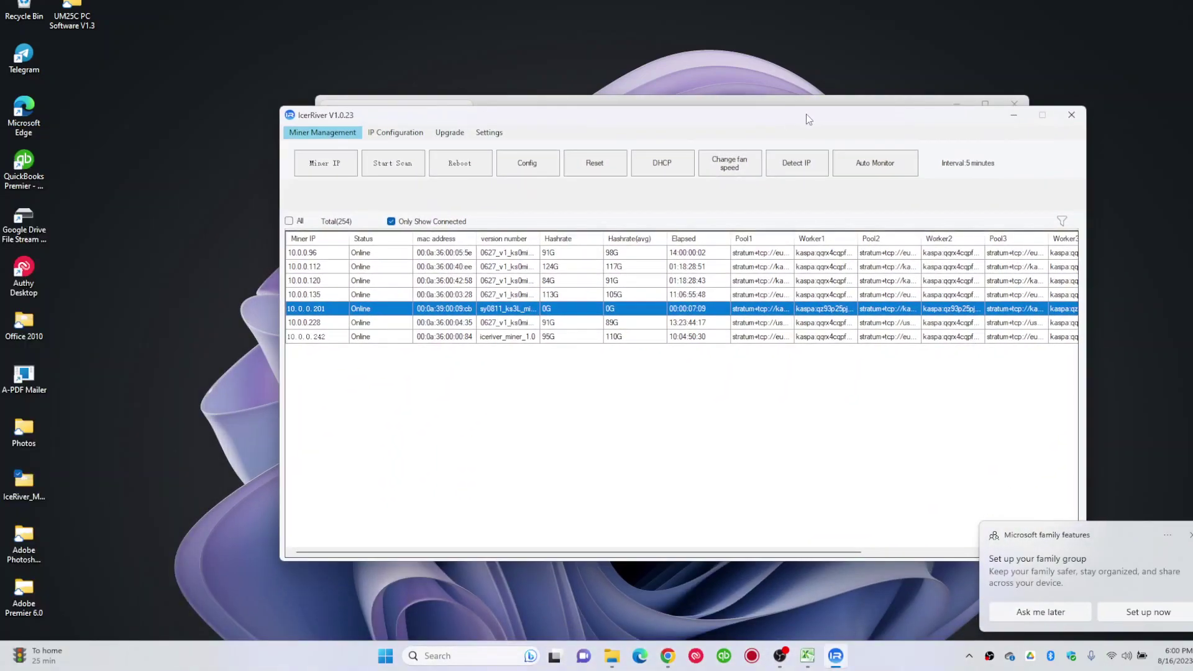
{"action": "left_click", "coordinate": [1189, 535]}
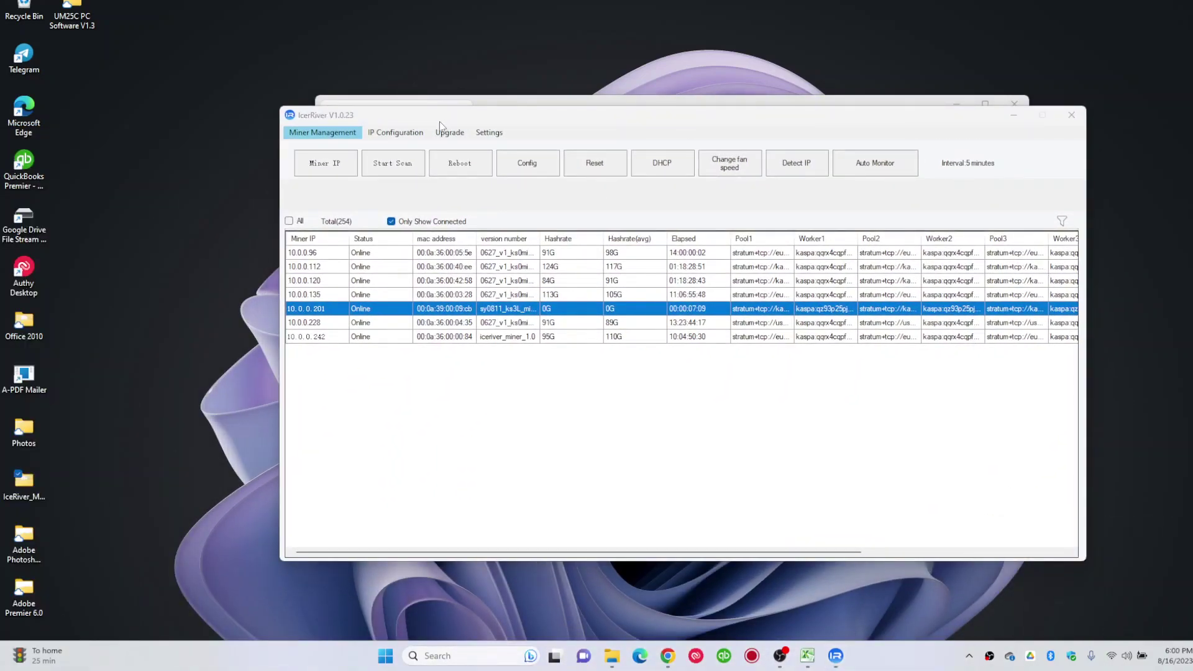
Add IP block 10.0.1 (1–254) in the IP Editor, leaving it unticked
{"action": "left_click", "coordinate": [312, 164]}
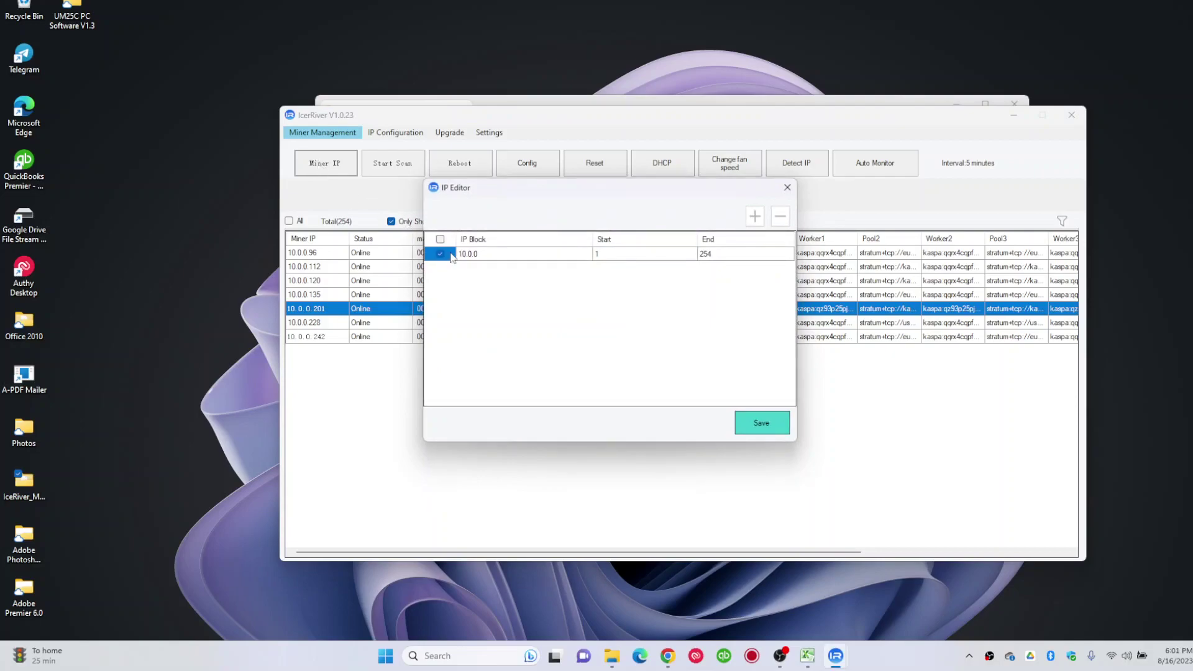
{"action": "left_click", "coordinate": [753, 219]}
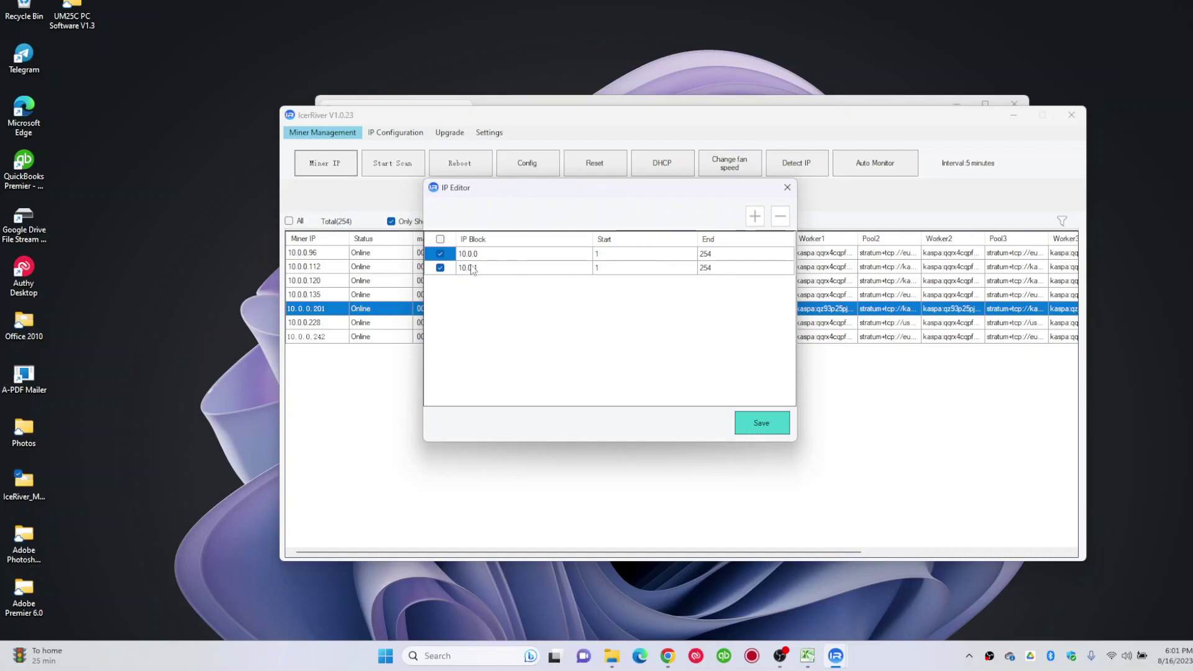
{"action": "double_click", "coordinate": [491, 269]}
{"action": "left_click", "coordinate": [441, 268]}
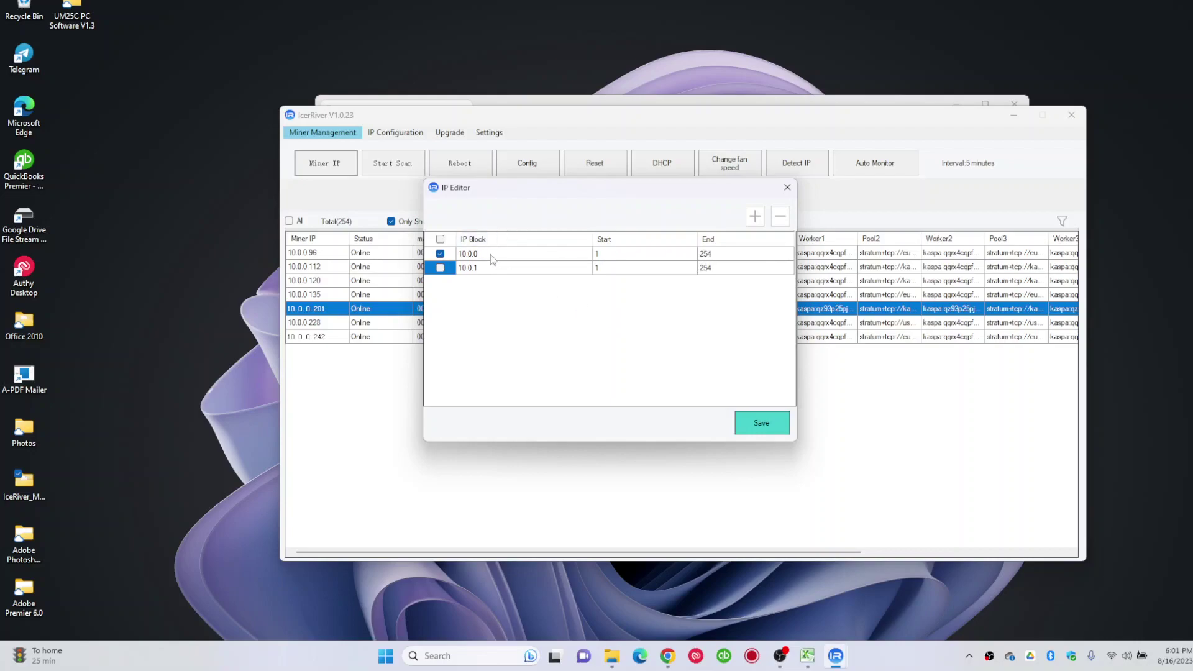
Close the IP Editor and widen the version column to reveal sy0811_ks3L_miner
{"action": "left_click", "coordinate": [785, 188]}
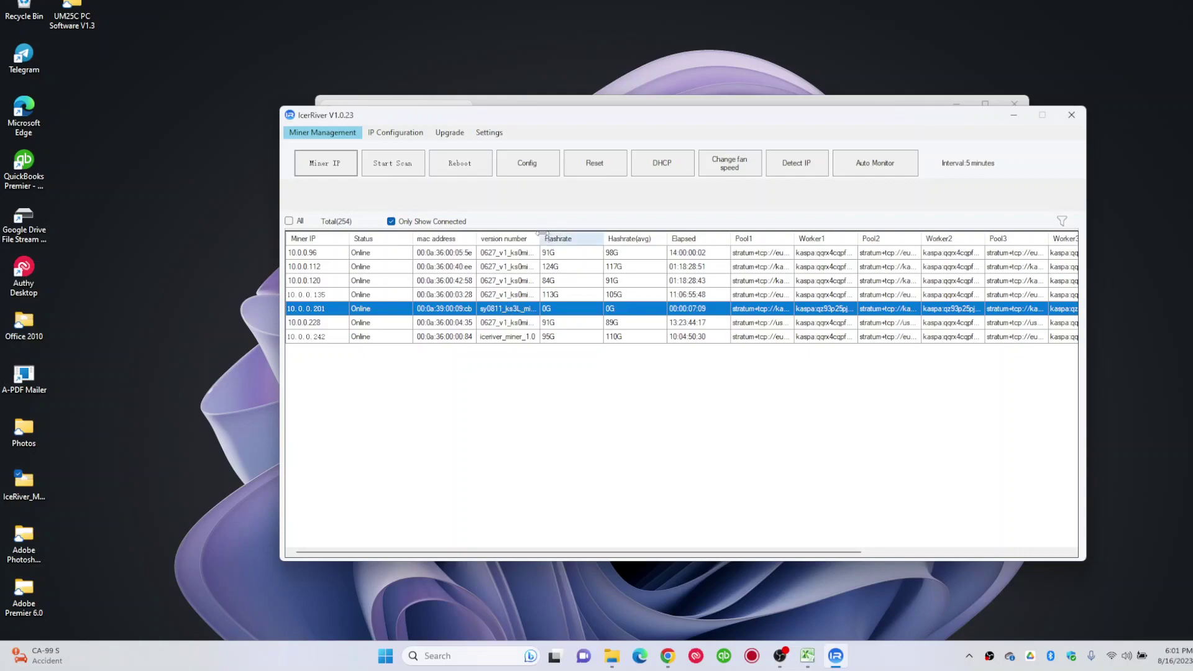
{"action": "left_click_drag", "start_coordinate": [540, 233], "coordinate": [581, 235]}
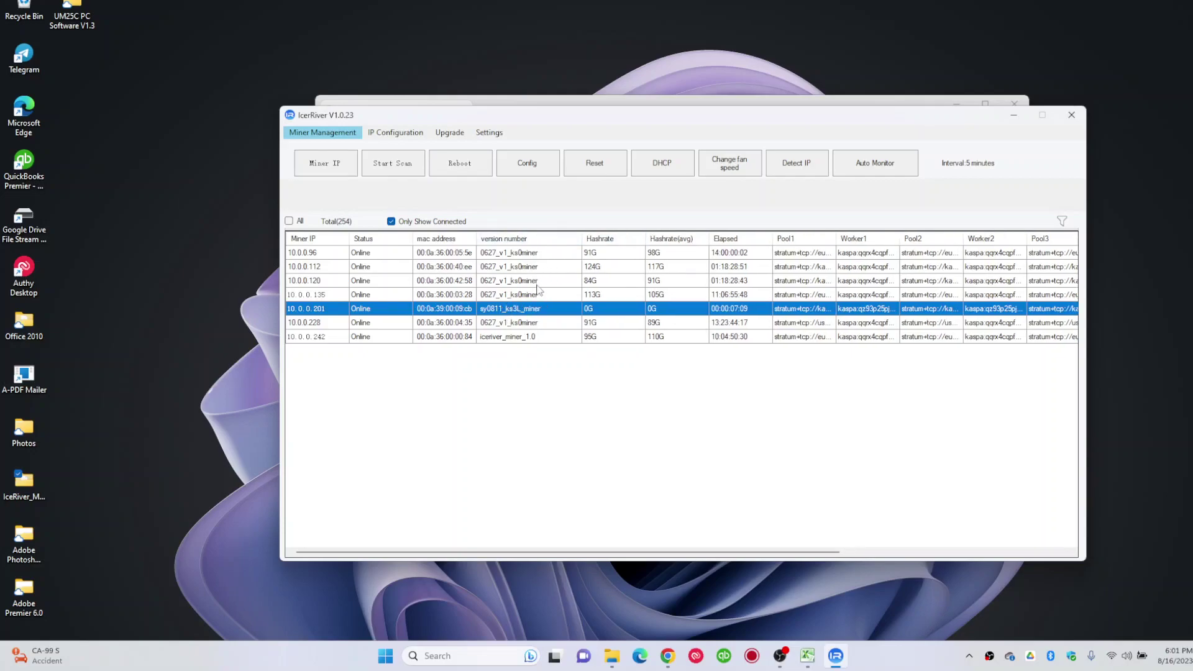
Open the 10.0.0.201 miner's web dashboard from the Miner IP column
{"action": "left_click", "coordinate": [317, 310]}
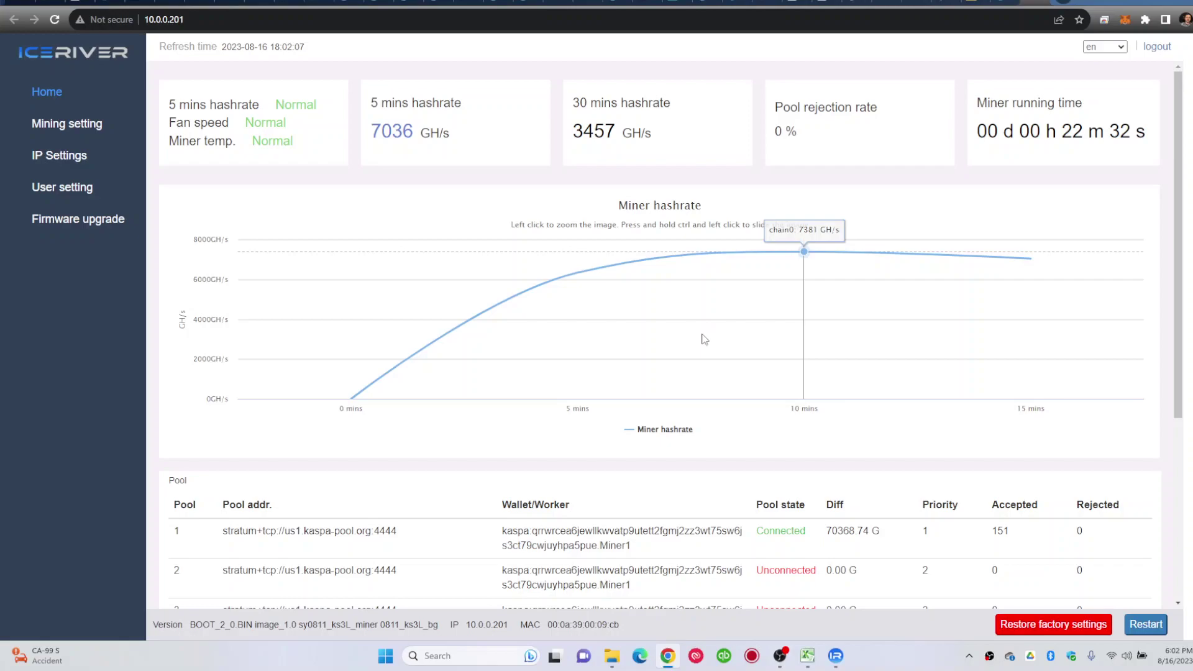
In Mining setting, replace the Pool1 Wallet/Worker with the pasted Kaspa wallet address
{"action": "left_click", "coordinate": [55, 124]}
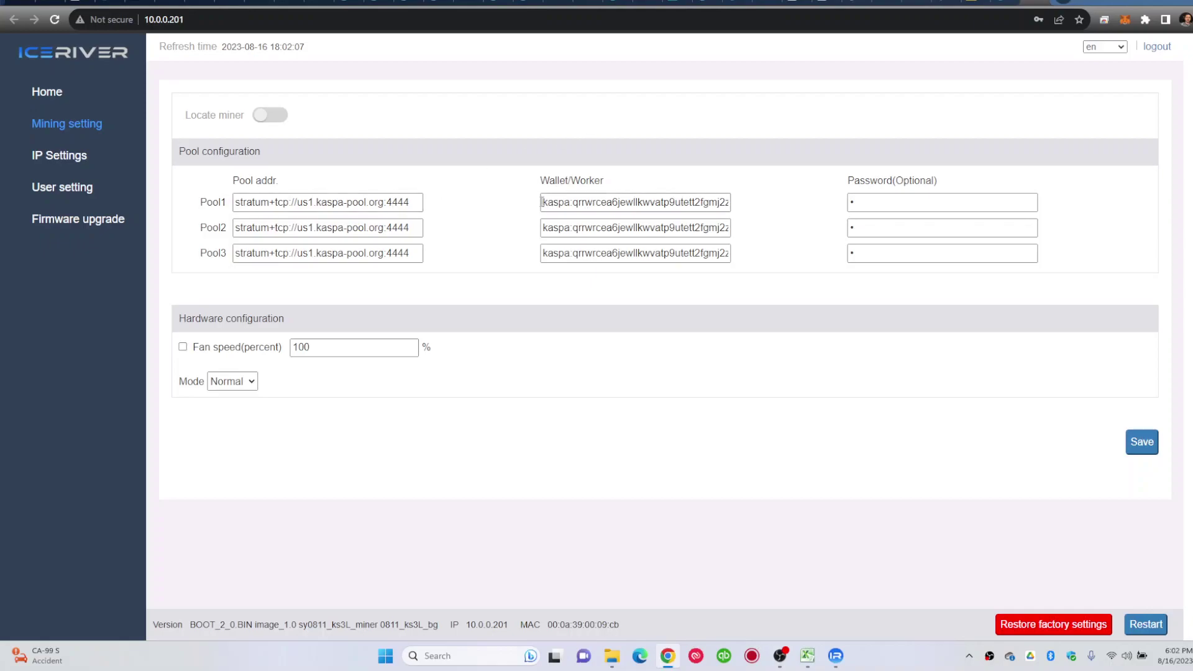
{"action": "left_click_drag", "start_coordinate": [541, 202], "coordinate": [753, 211]}
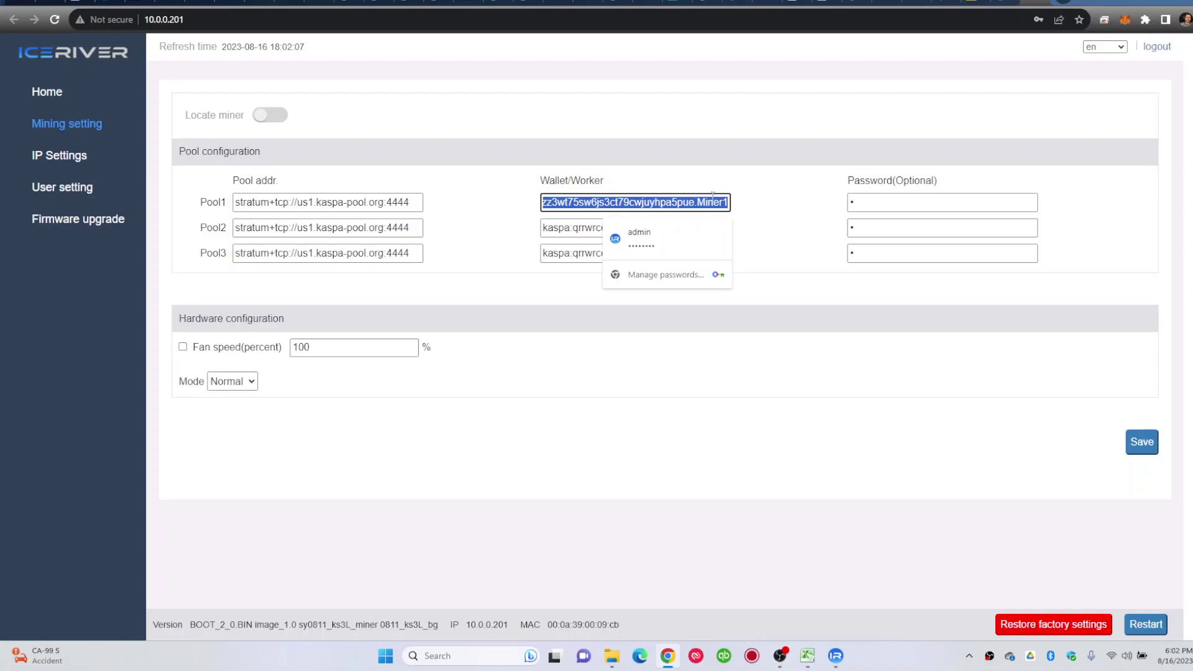
{"action": "key", "text": "ctrl+v"}
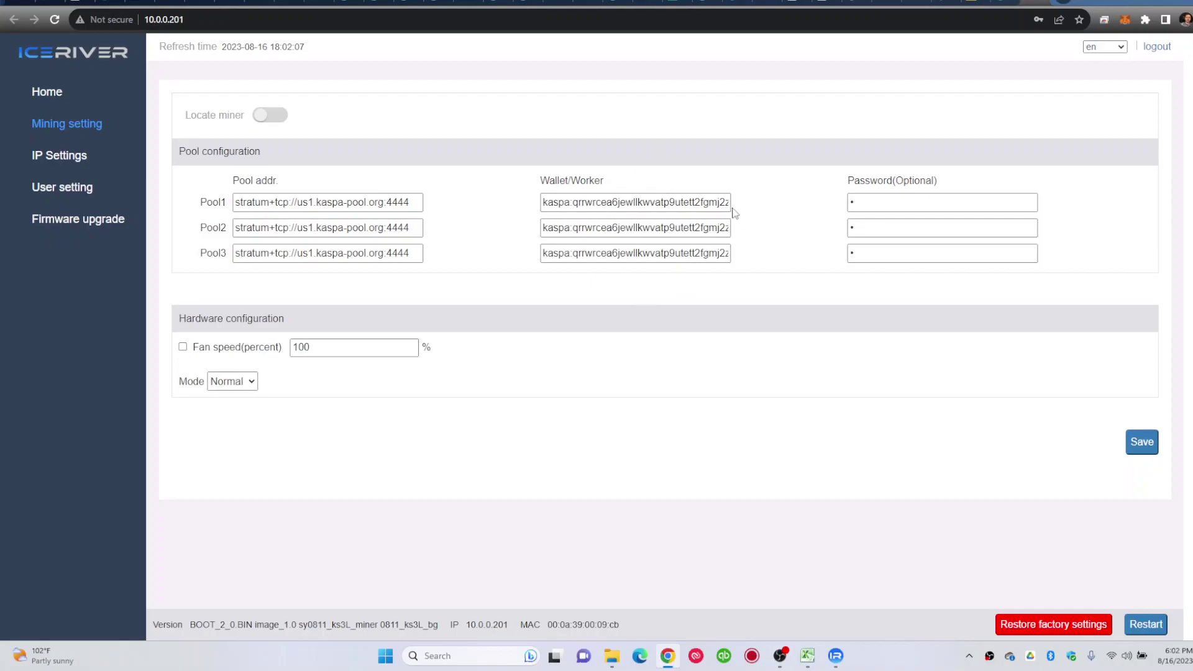
Review the Home dashboard: 4456 GH/s five-minute hashrate, pool 1 with 153 accepted shares
{"action": "left_click", "coordinate": [47, 93]}
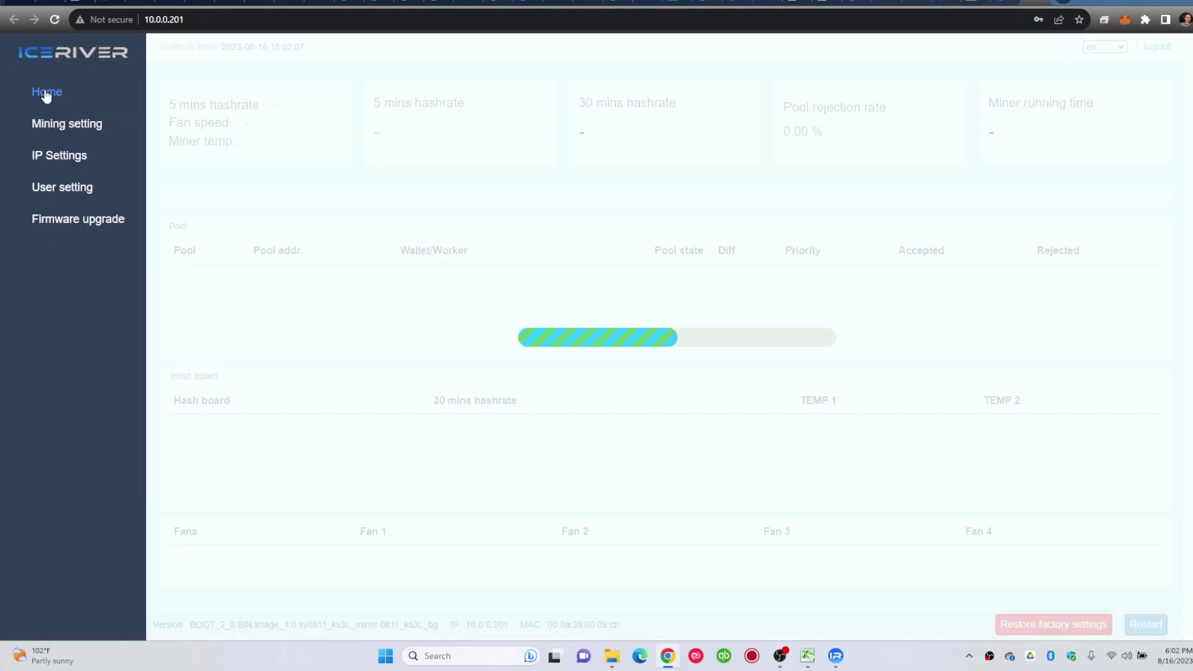
{"action": "left_click", "coordinate": [56, 123]}
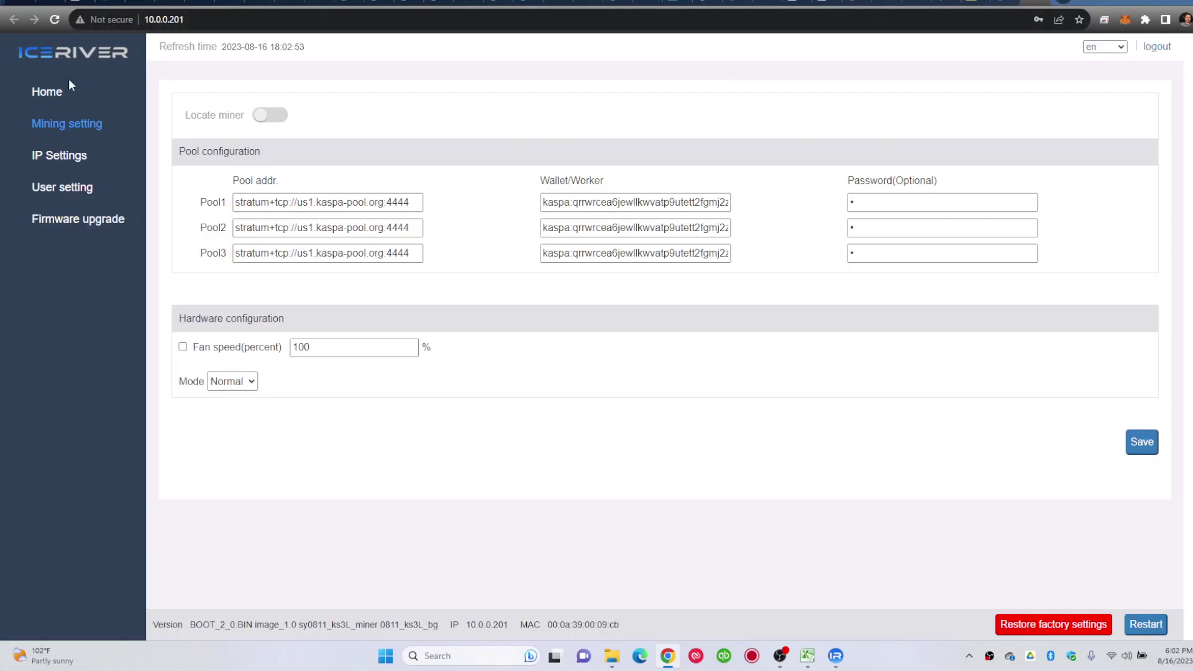
{"action": "left_click", "coordinate": [47, 92]}
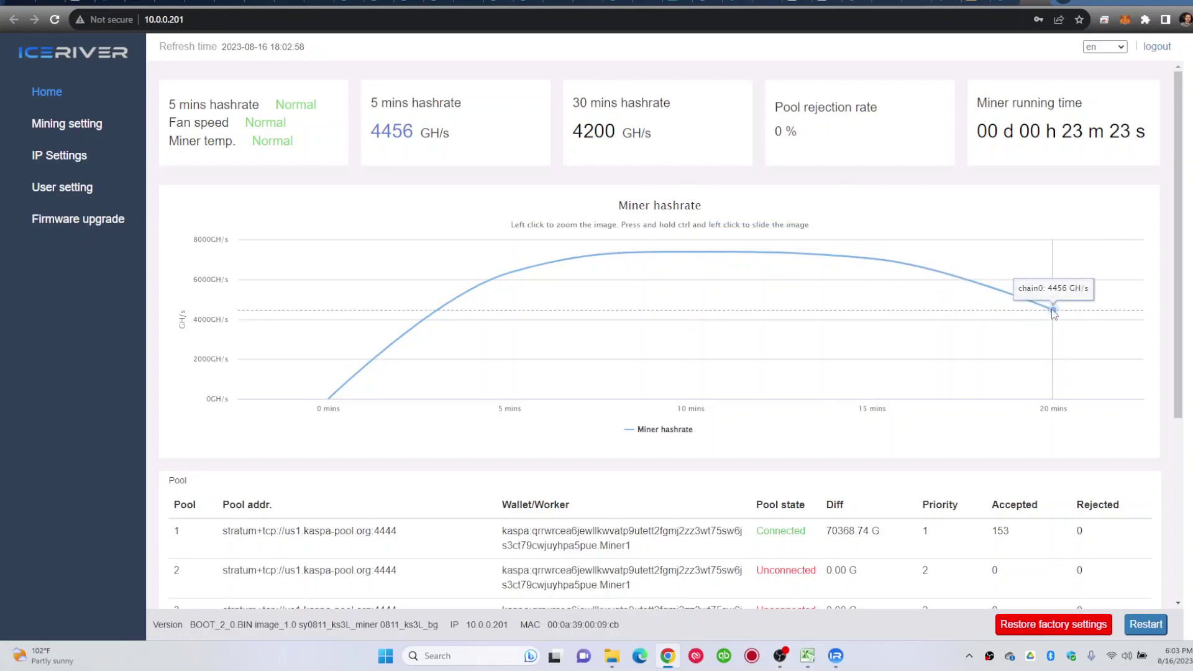
{"action": "scroll", "coordinate": [1034, 365], "scroll_direction": "down", "scroll_amount": 1}
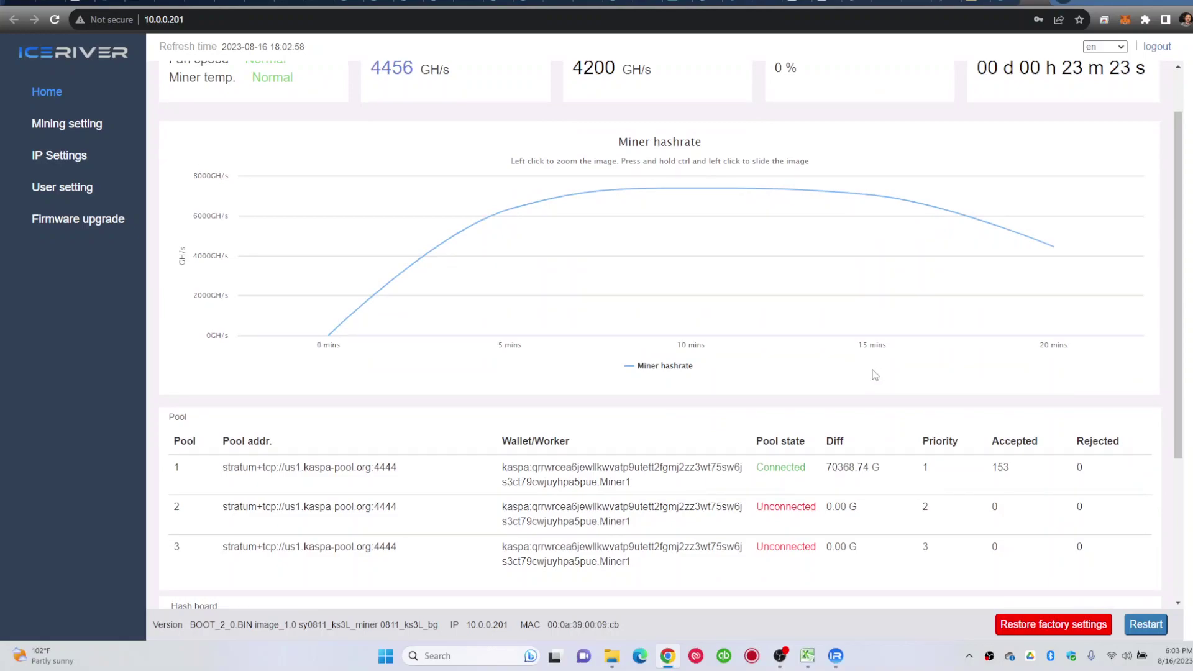
{"action": "scroll", "coordinate": [874, 375], "scroll_direction": "up", "scroll_amount": 1}
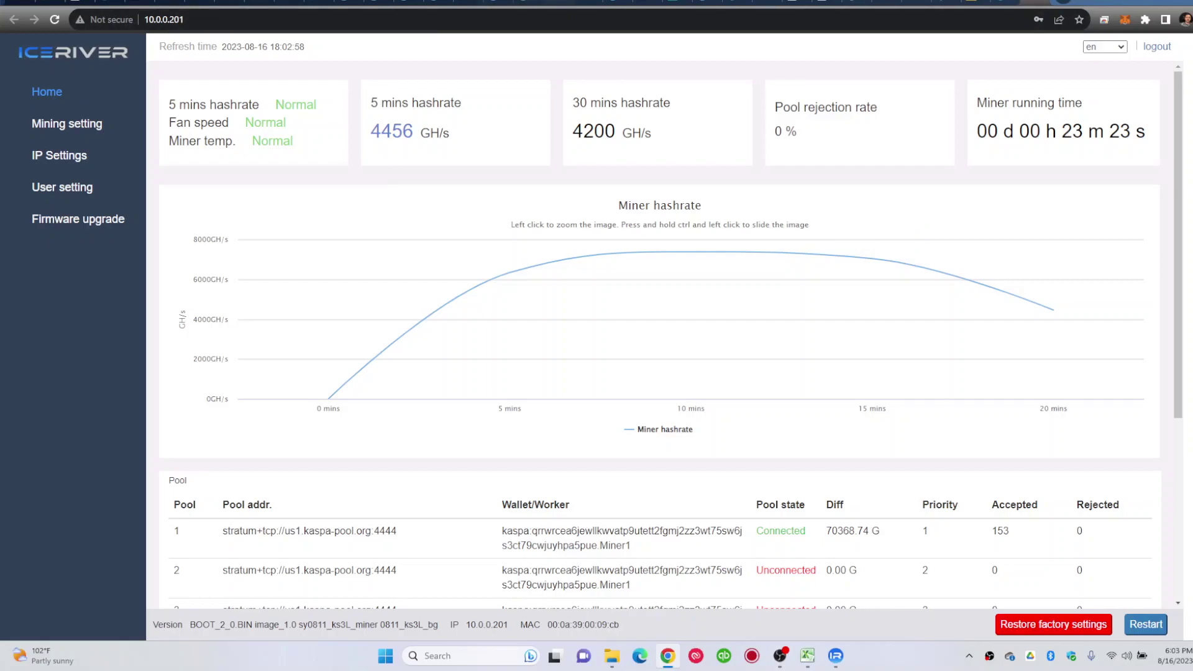
Check HumPool's Kaspa stats: 2 workers online, 202.73 Gh/s one-hour average
{"action": "left_click", "coordinate": [557, 3]}
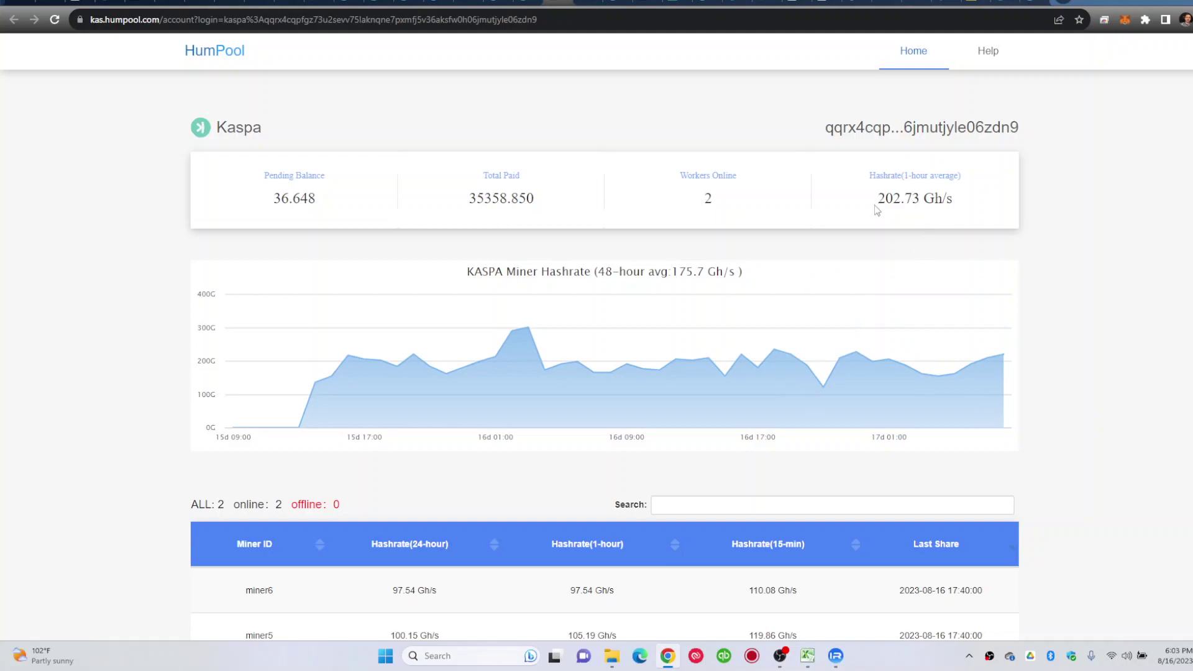
{"action": "mouse_move", "coordinate": [816, 407]}
{"action": "scroll", "coordinate": [820, 398], "scroll_direction": "down", "scroll_amount": 2}
{"action": "scroll", "coordinate": [848, 393], "scroll_direction": "up", "scroll_amount": 2}
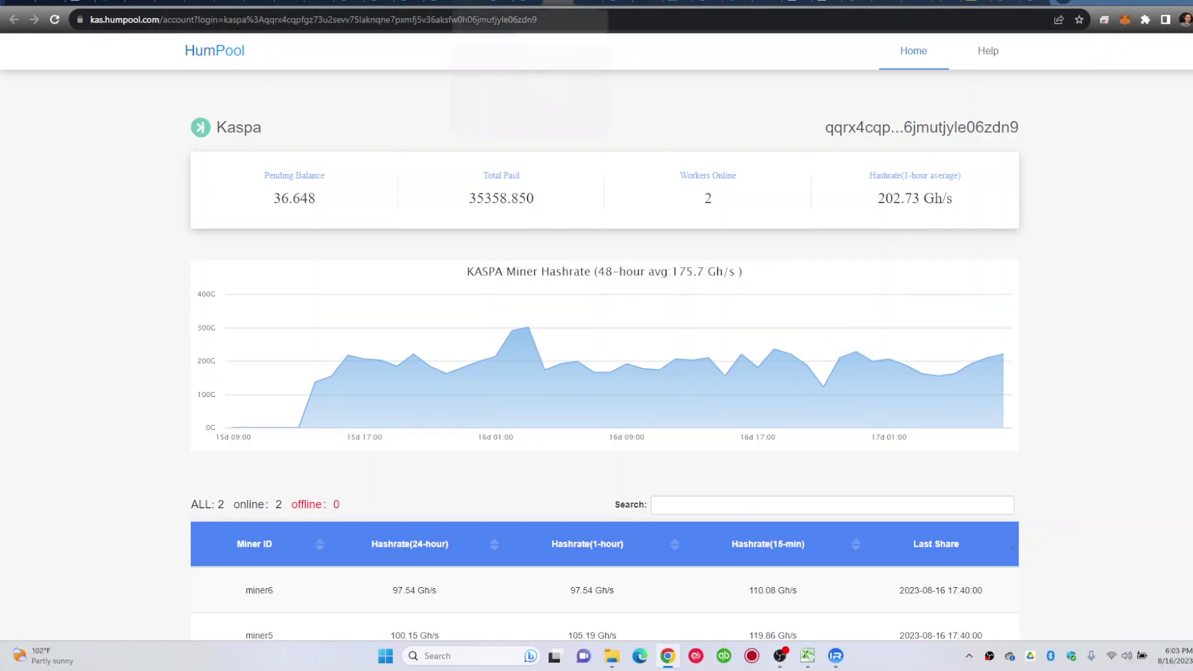
Show the new wallet's Kaspa Pool payouts from 2023-08-15 and 2023-08-14
{"action": "left_click", "coordinate": [469, 3]}
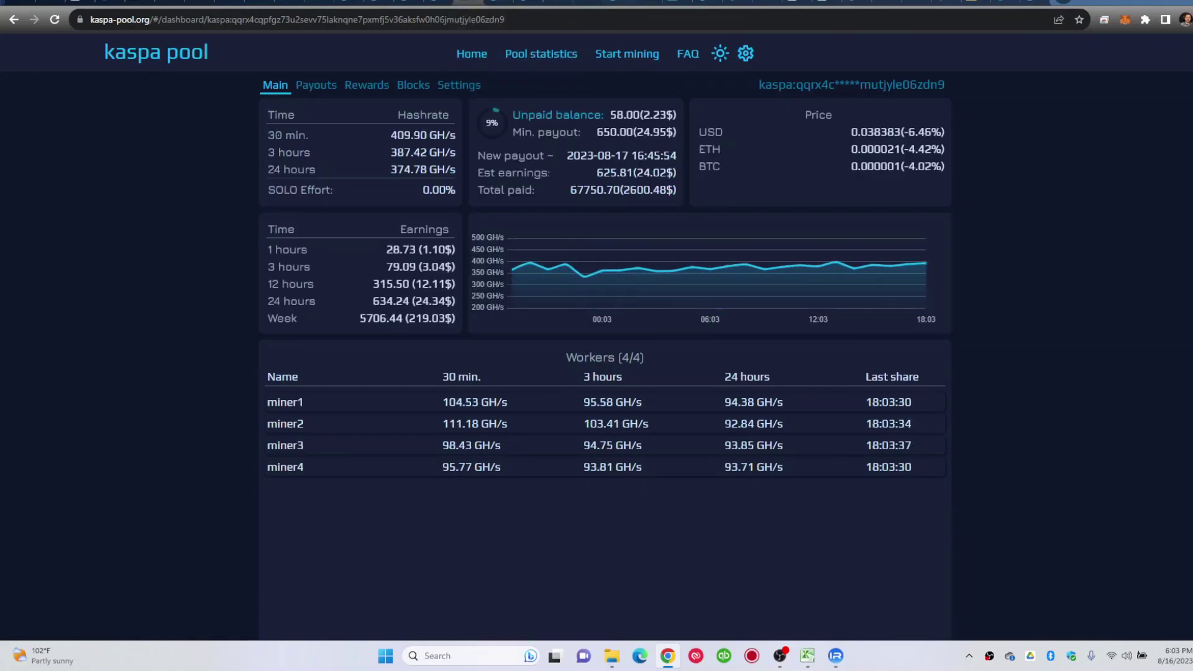
{"action": "left_click", "coordinate": [648, 2]}
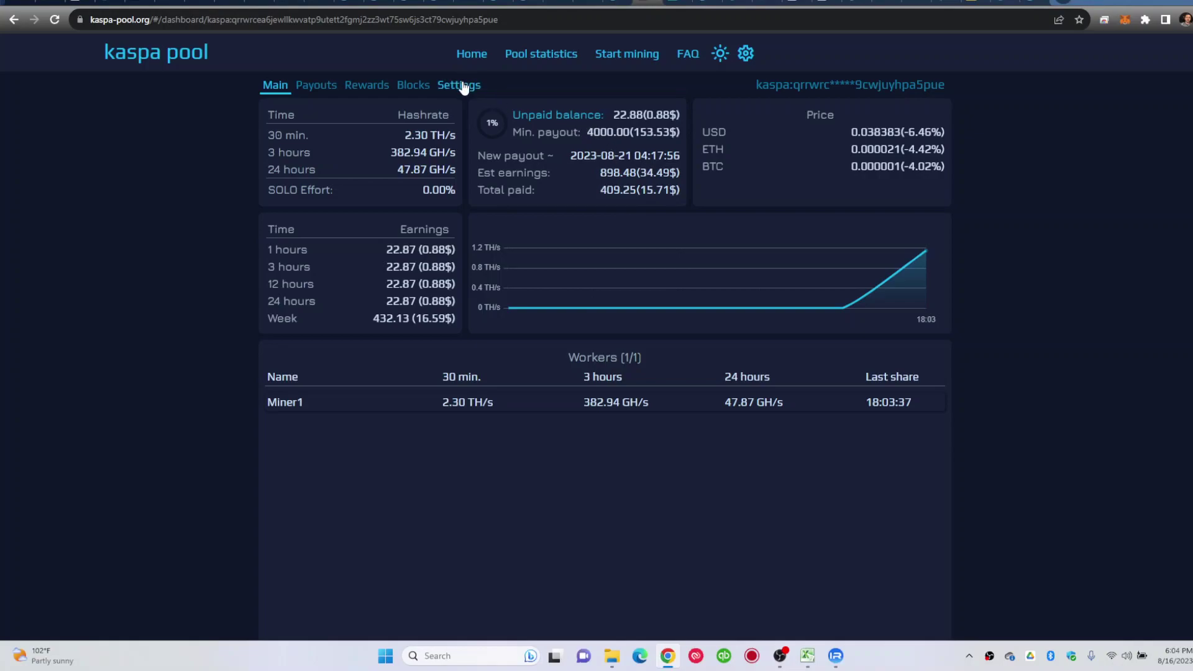
{"action": "left_click", "coordinate": [316, 85]}
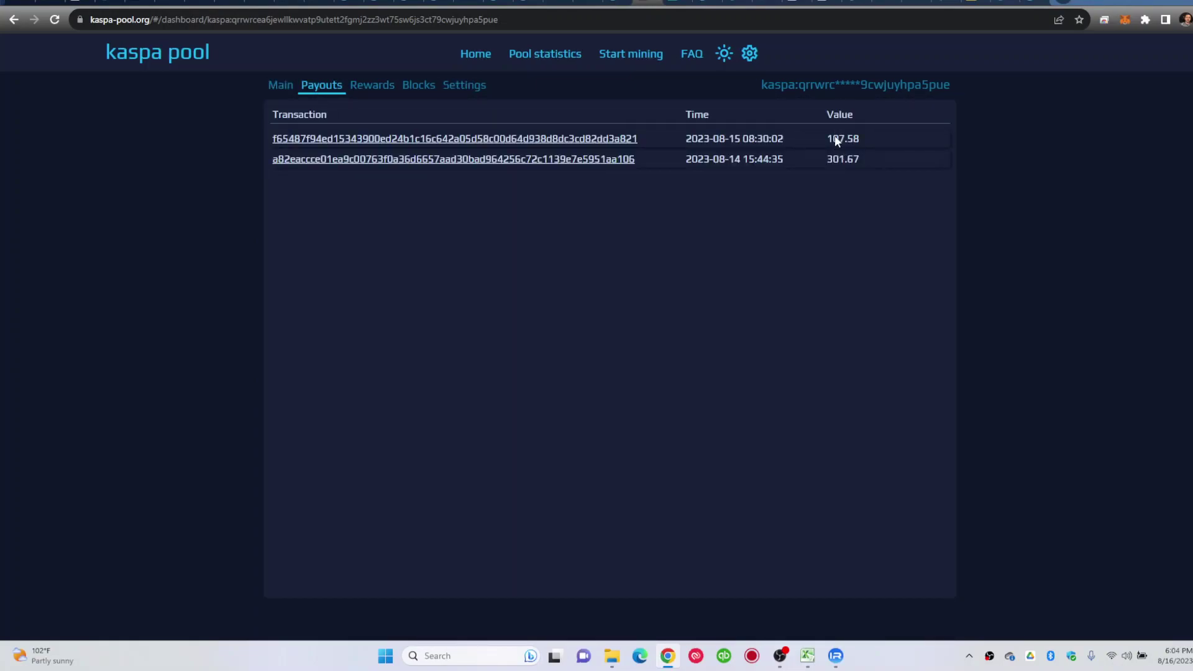
Check the wallet's 4000 kas minimum payout and Worker IP settings, then return to the dashboard
{"action": "left_click", "coordinate": [460, 92]}
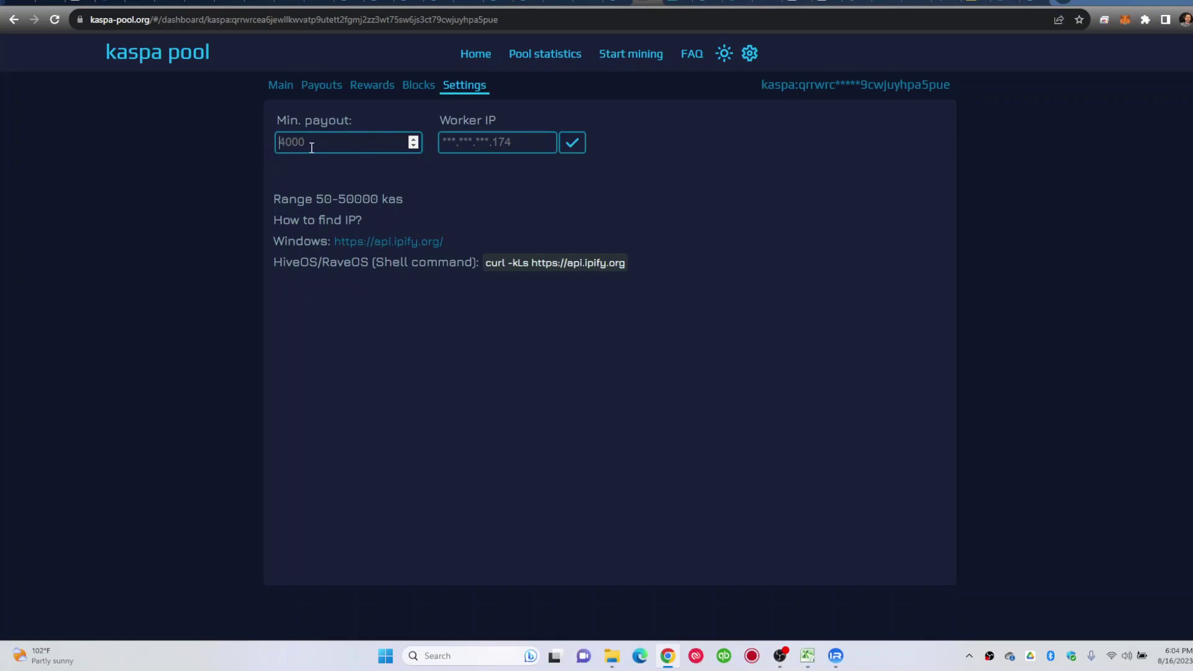
{"action": "left_click", "coordinate": [507, 141]}
{"action": "left_click", "coordinate": [283, 90]}
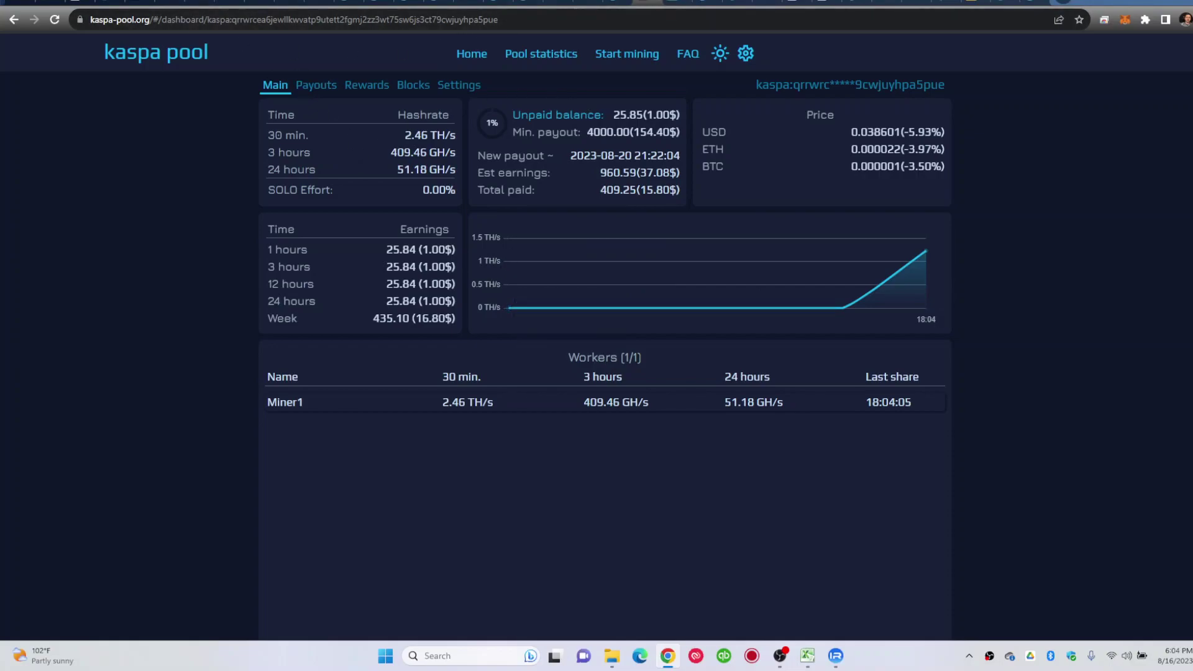
Reload the 10.0.0.201 miner status for a 4200 GH/s 30-minute hashrate, then go back to Kaspa Pool
{"action": "left_click", "coordinate": [615, 4]}
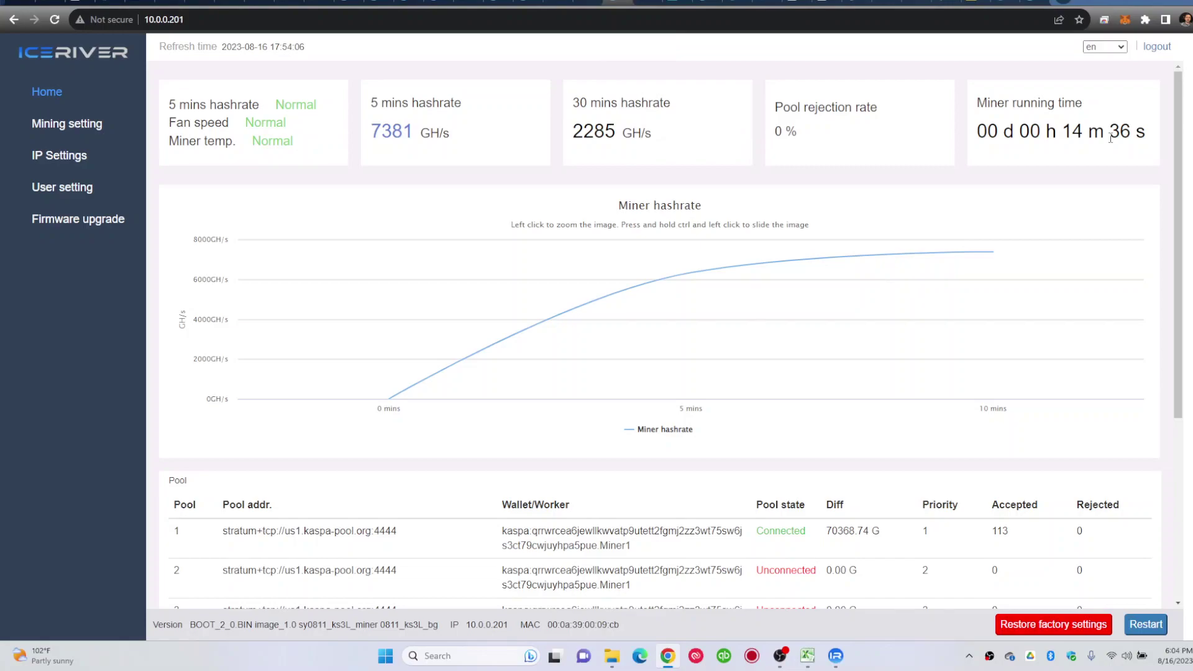
{"action": "left_click", "coordinate": [54, 19]}
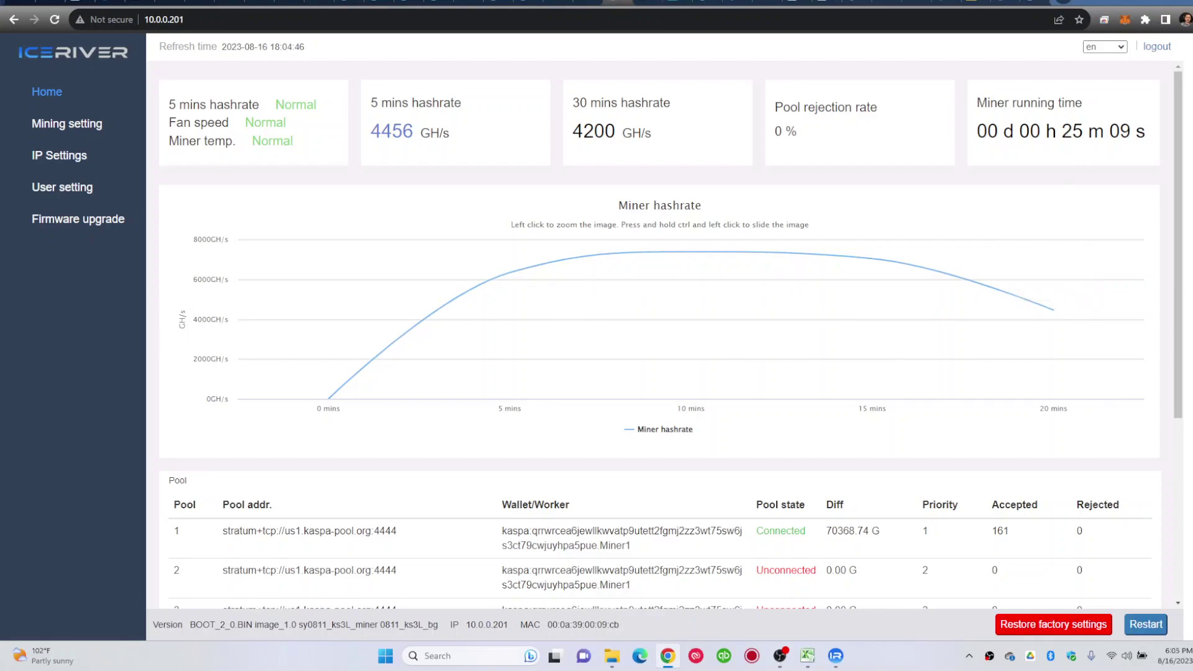
{"action": "left_click", "coordinate": [646, 3]}
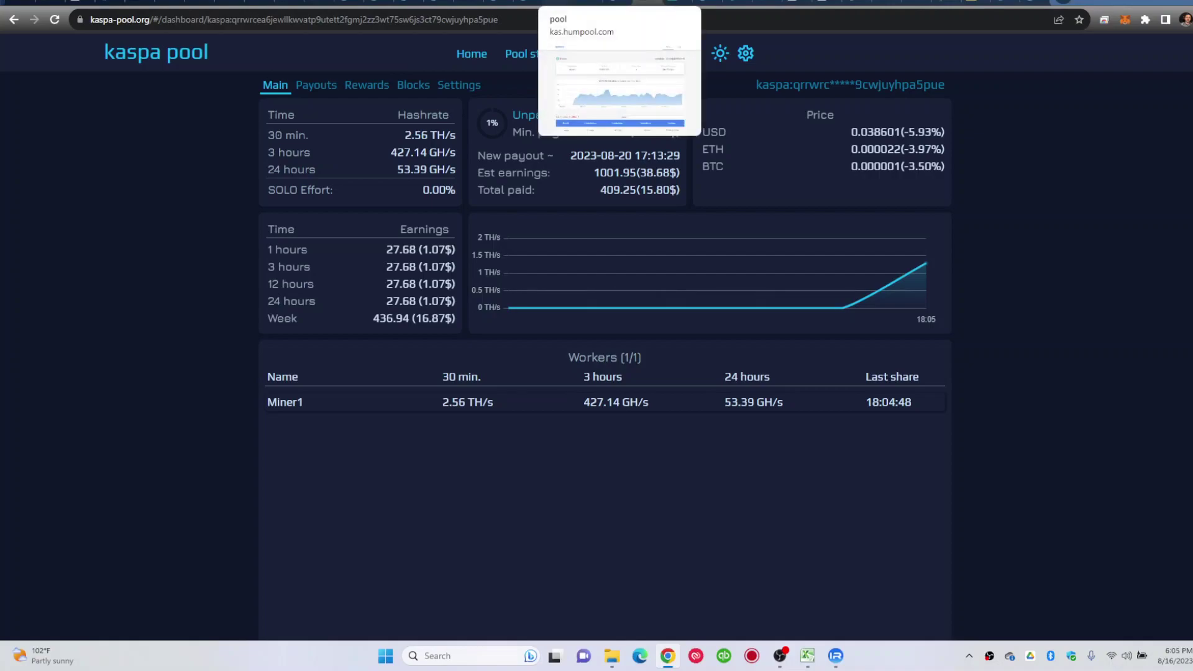
Open HumPool's Kaspa account page and scroll through its two online workers and latest payouts
{"action": "left_click", "coordinate": [566, 3]}
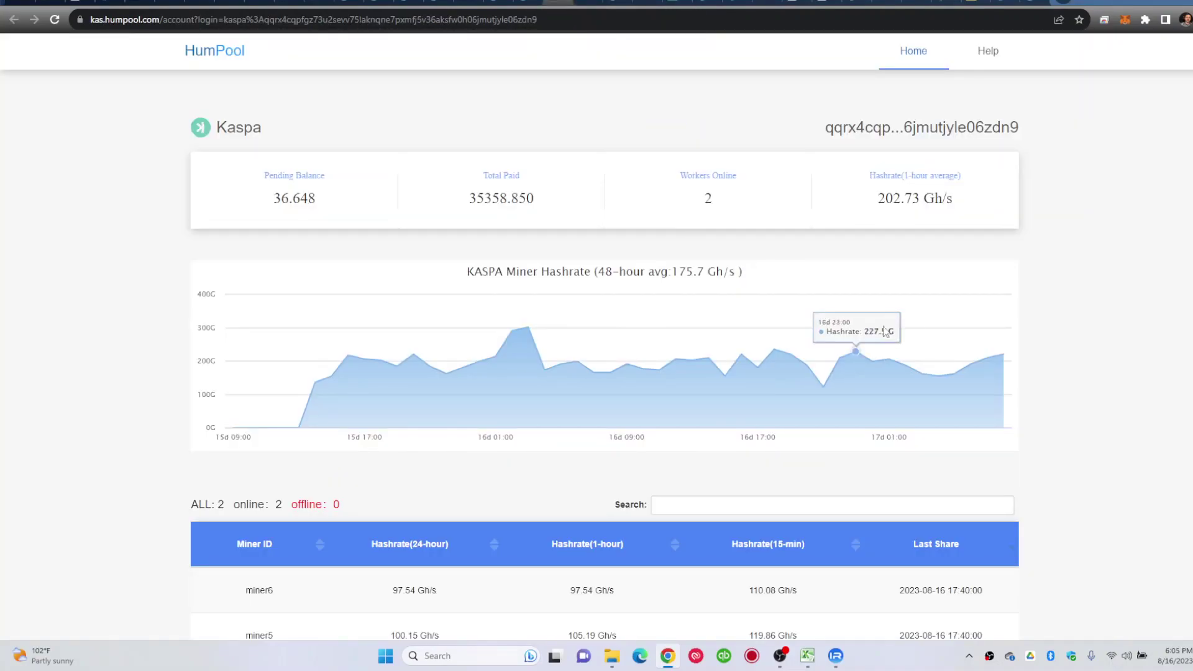
{"action": "scroll", "coordinate": [918, 374], "scroll_direction": "down", "scroll_amount": 6}
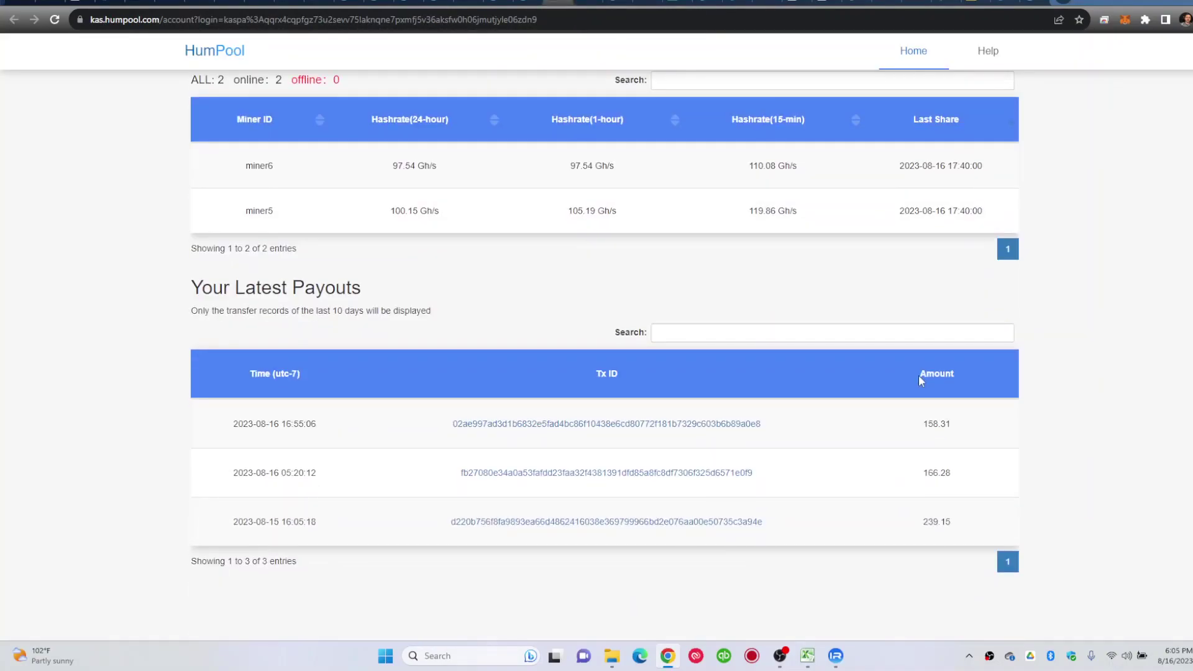
{"action": "scroll", "coordinate": [920, 380], "scroll_direction": "up", "scroll_amount": 5}
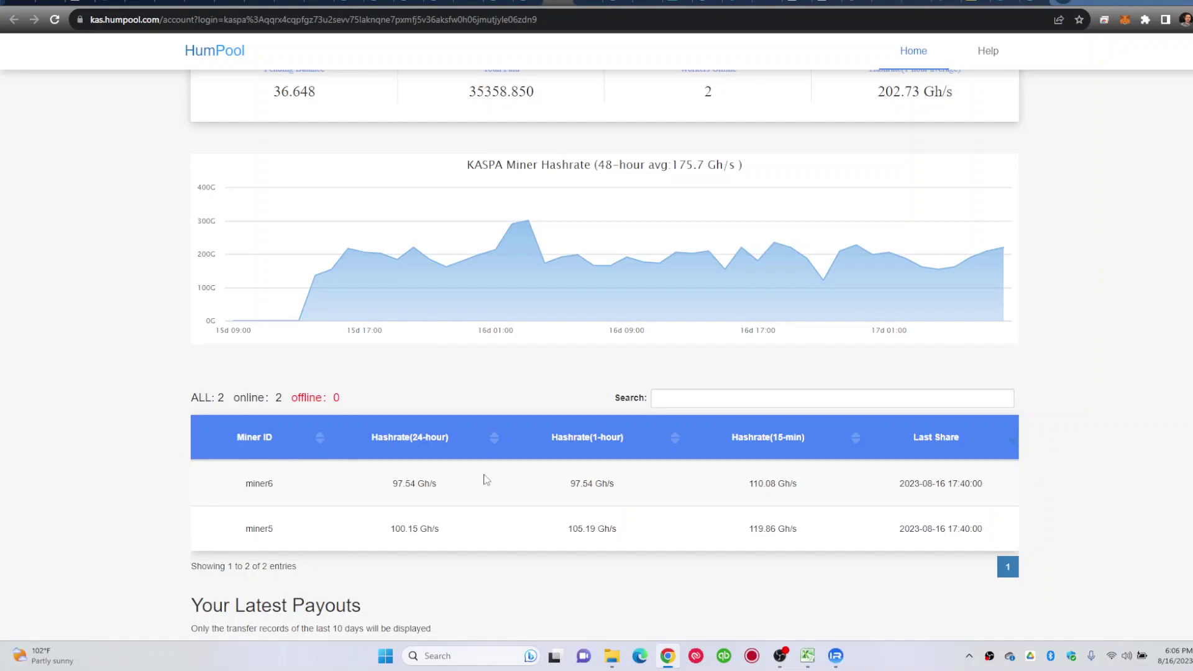
{"action": "scroll", "coordinate": [488, 479], "scroll_direction": "up", "scroll_amount": 1}
{"action": "scroll", "coordinate": [488, 480], "scroll_direction": "up", "scroll_amount": 1}
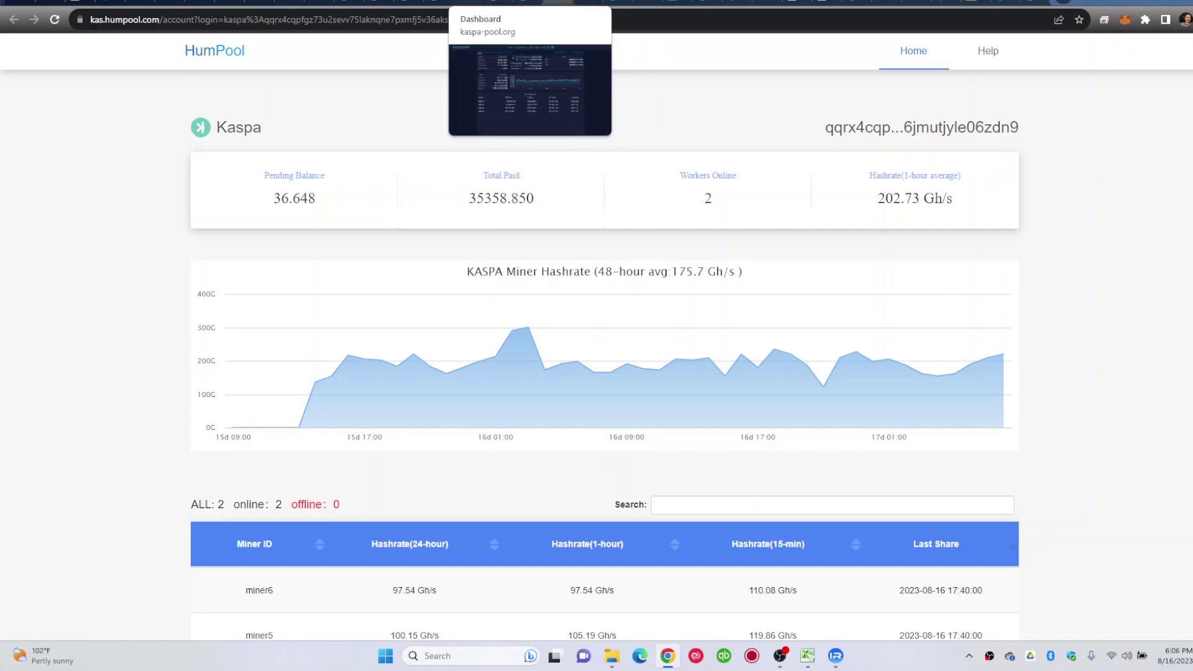
Compare the four-worker Kaspa Pool dashboard with the new miner's dashboard, then return to the 10.0.0.201 status page
{"action": "left_click", "coordinate": [464, 3]}
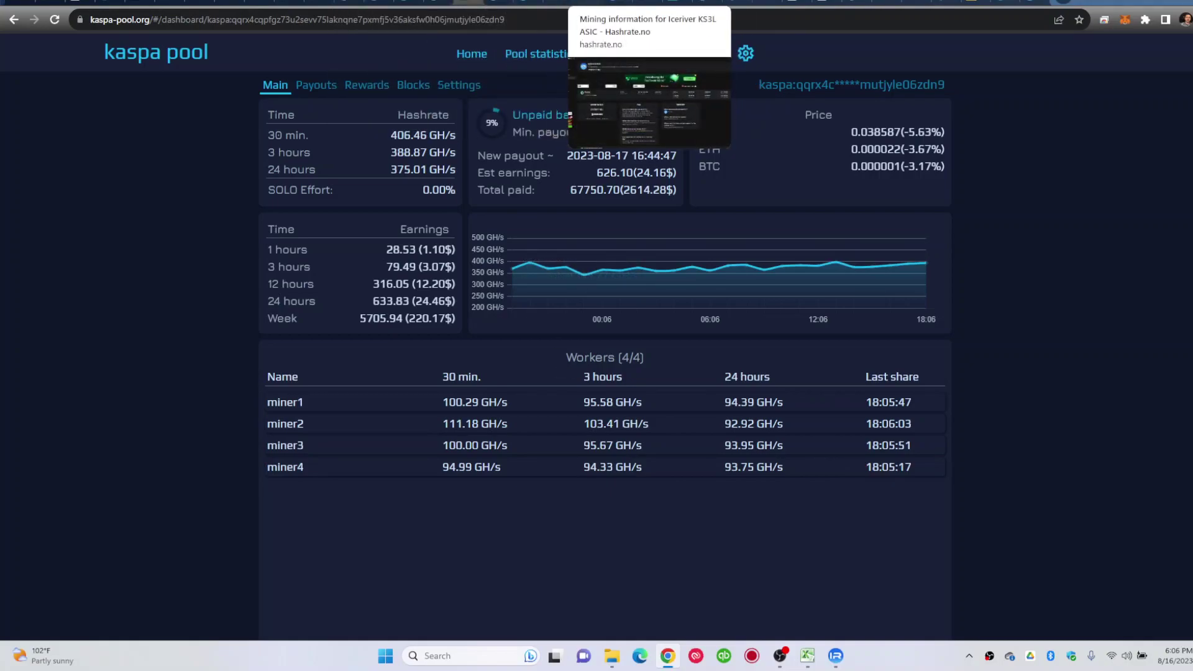
{"action": "left_click", "coordinate": [640, 3]}
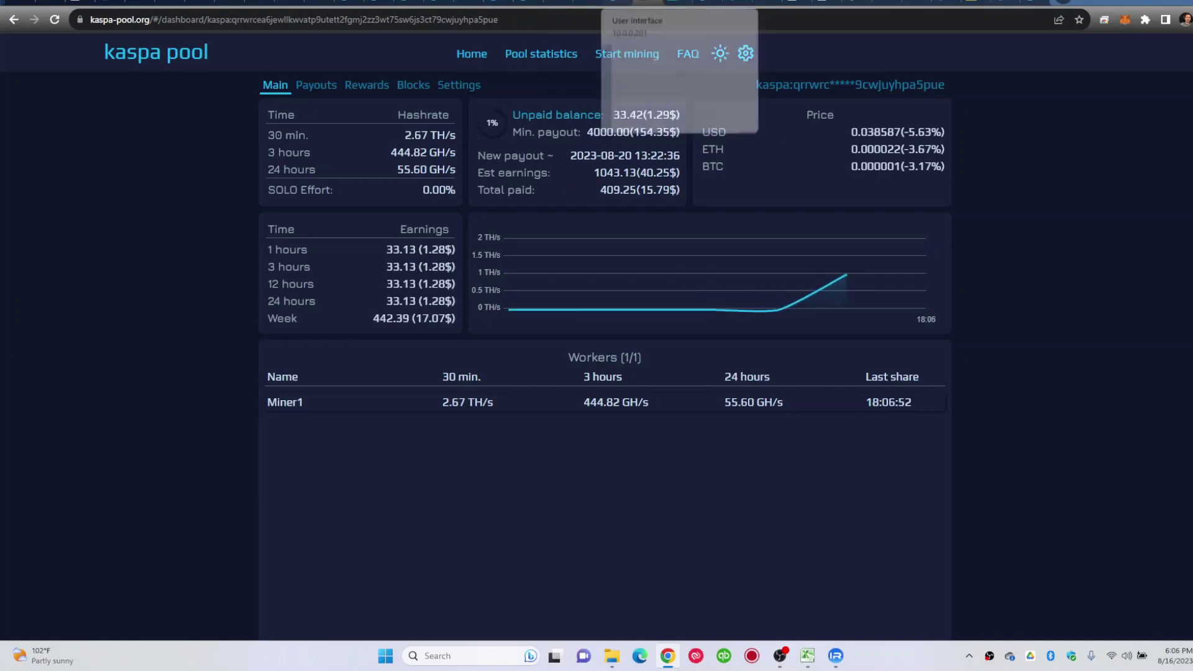
{"action": "left_click", "coordinate": [695, 3]}
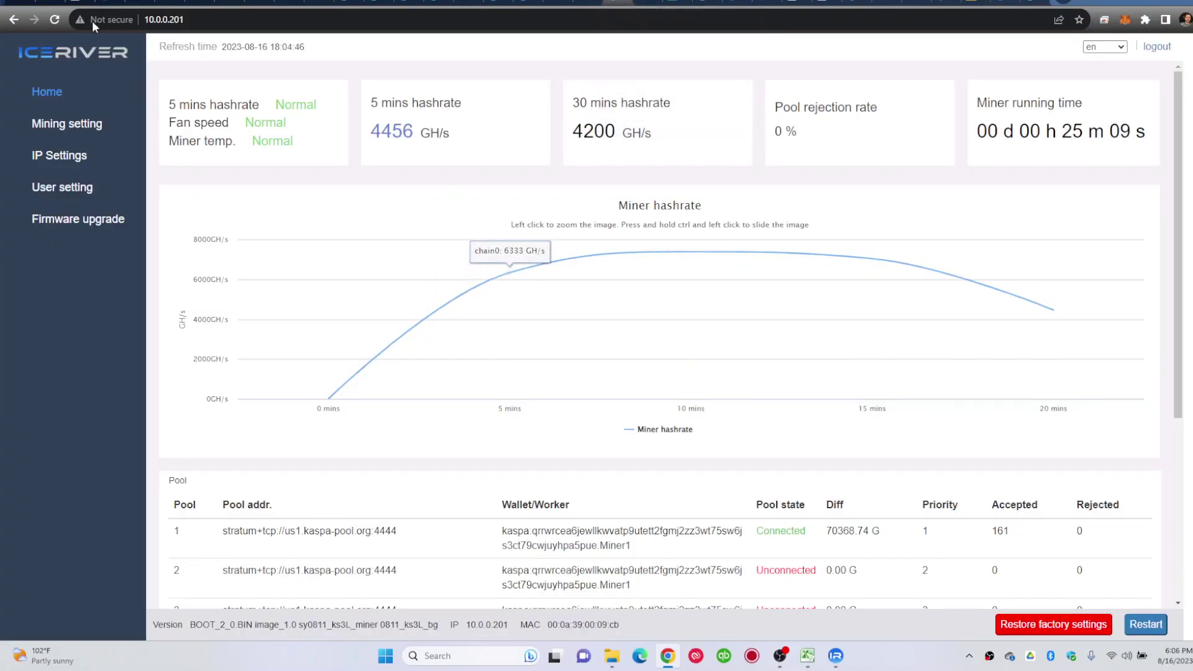
Reload the miner status and zoom out to view the three hash board temperatures and four fan speeds
{"action": "left_click", "coordinate": [55, 20]}
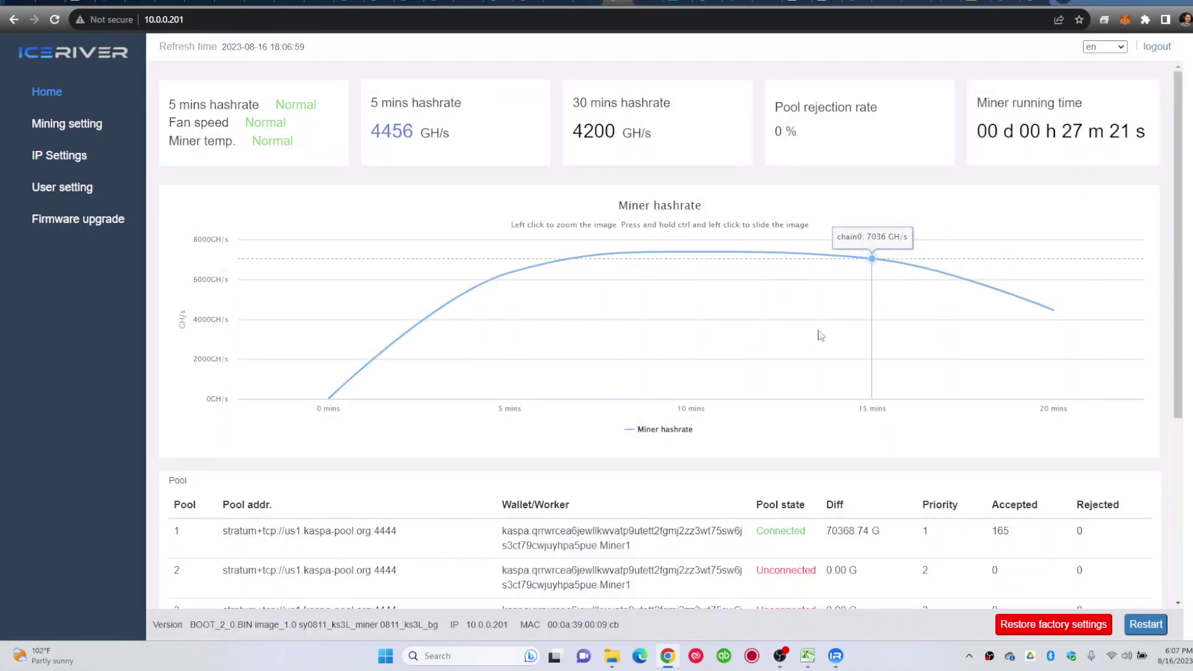
{"action": "scroll", "coordinate": [836, 357], "scroll_direction": "down", "scroll_amount": 5}
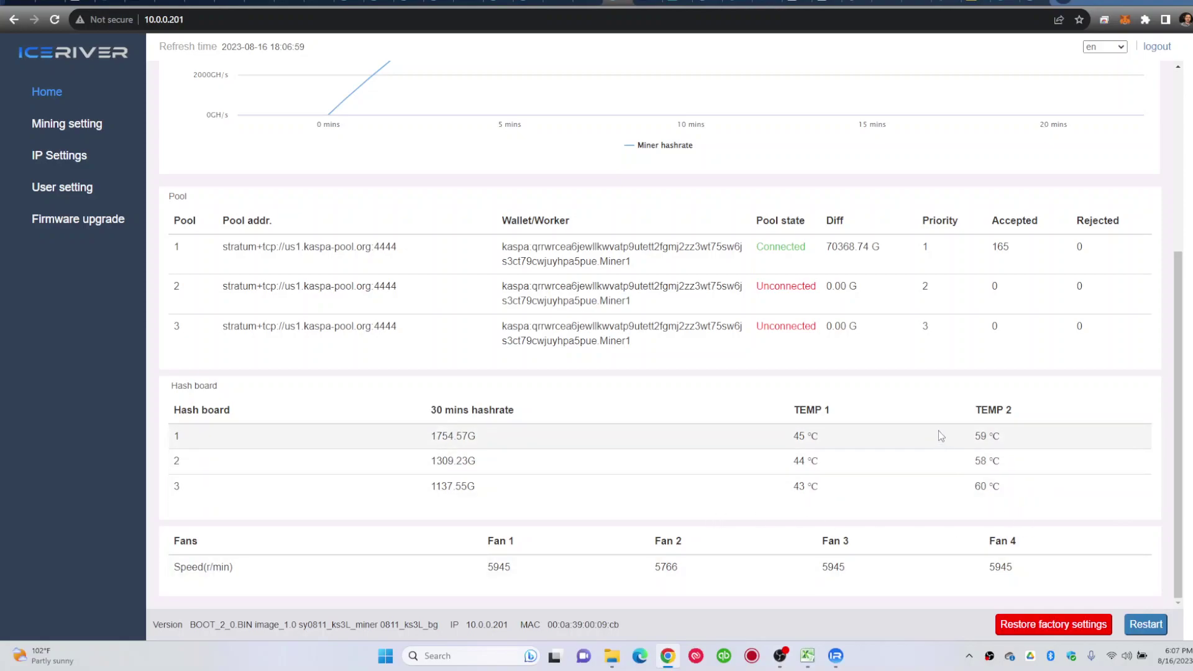
{"action": "key", "text": "ctrl+minus"}
{"action": "key", "text": "ctrl+minus"}
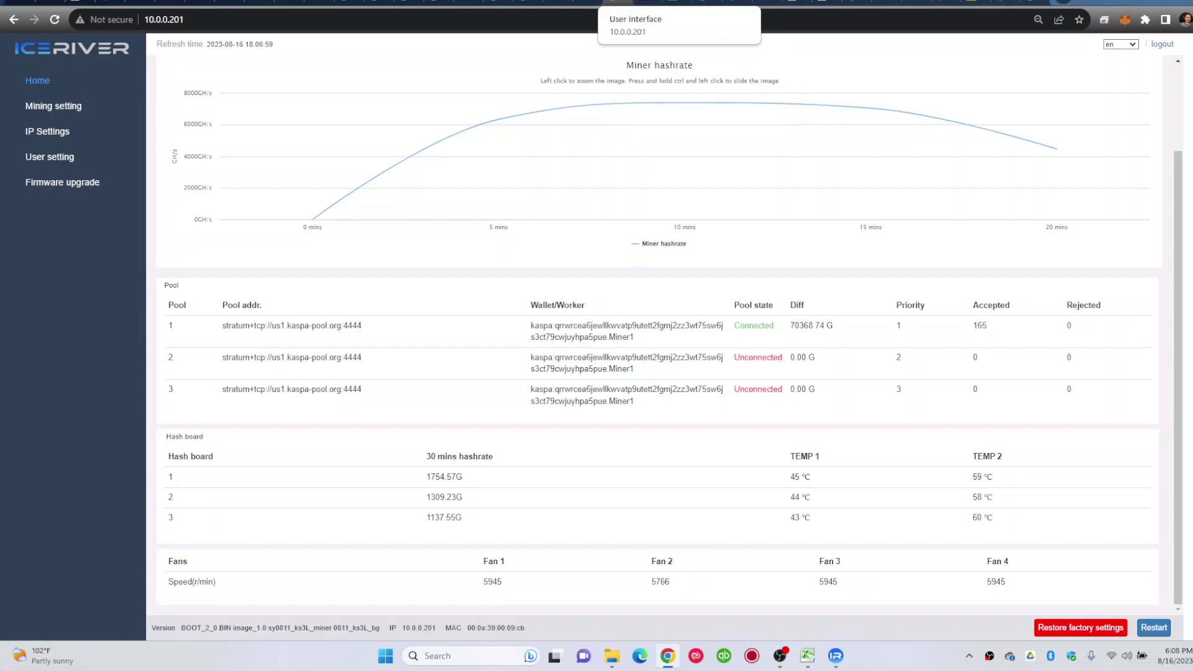
Date the KS3L row in cell A11 as 8/16/2023 in the ASIC ROI sheet
{"action": "left_click", "coordinate": [807, 656]}
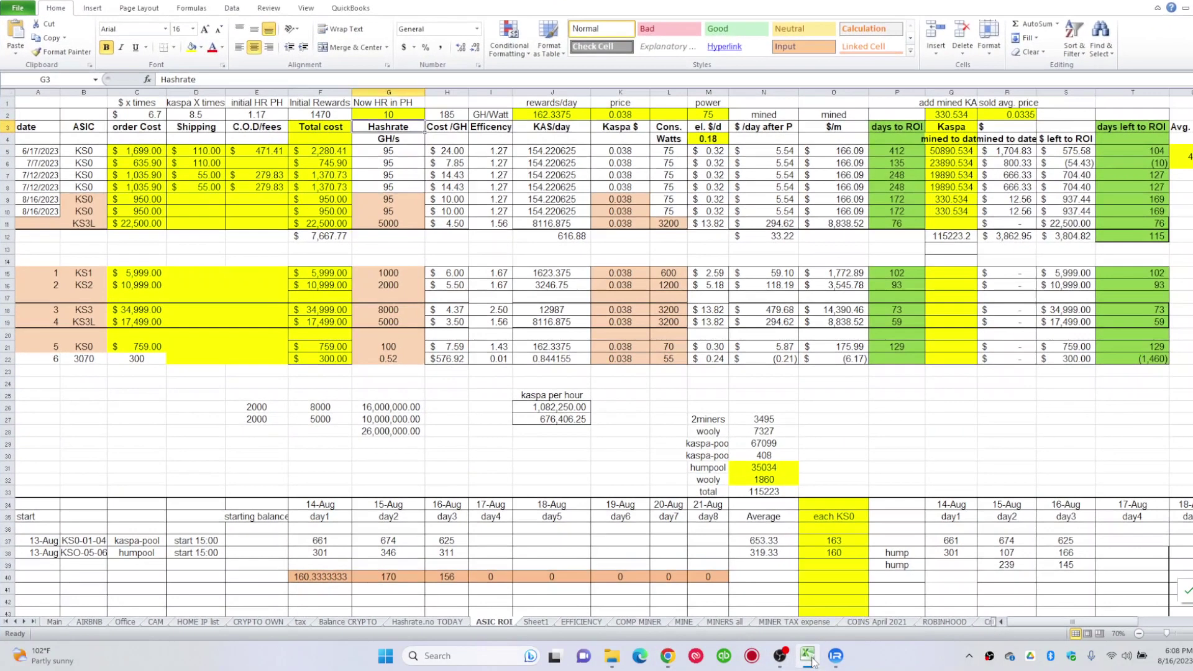
{"action": "left_click", "coordinate": [29, 224]}
{"action": "type", "text": "8/16"}
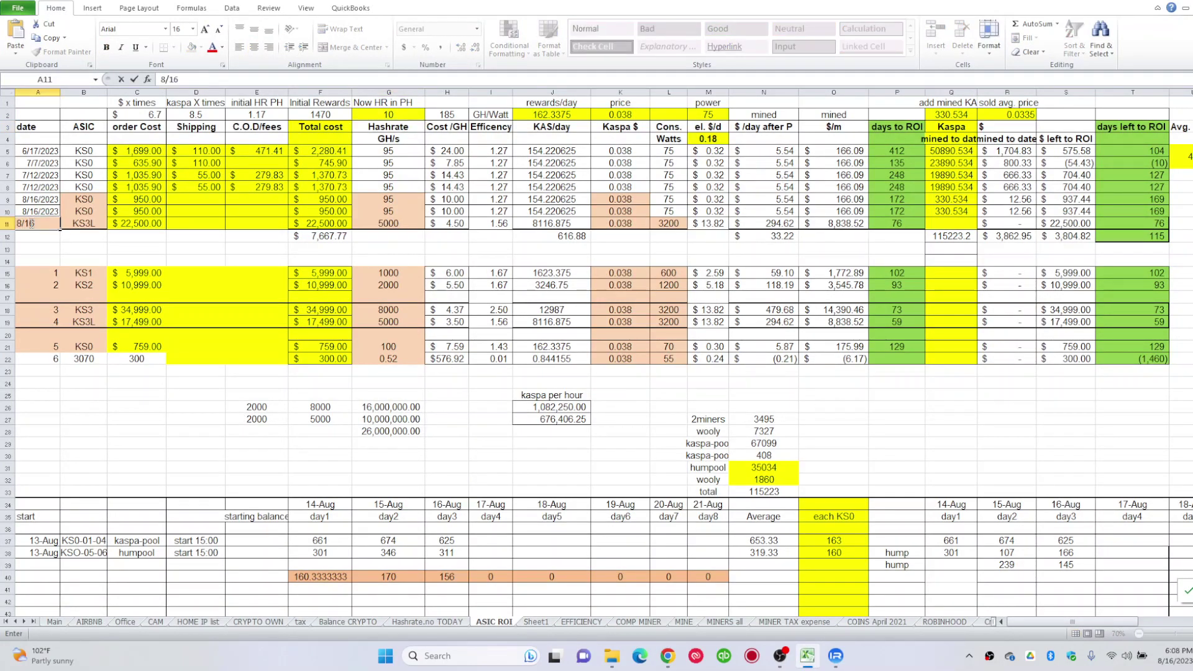
{"action": "key", "text": "ctrl+Return"}
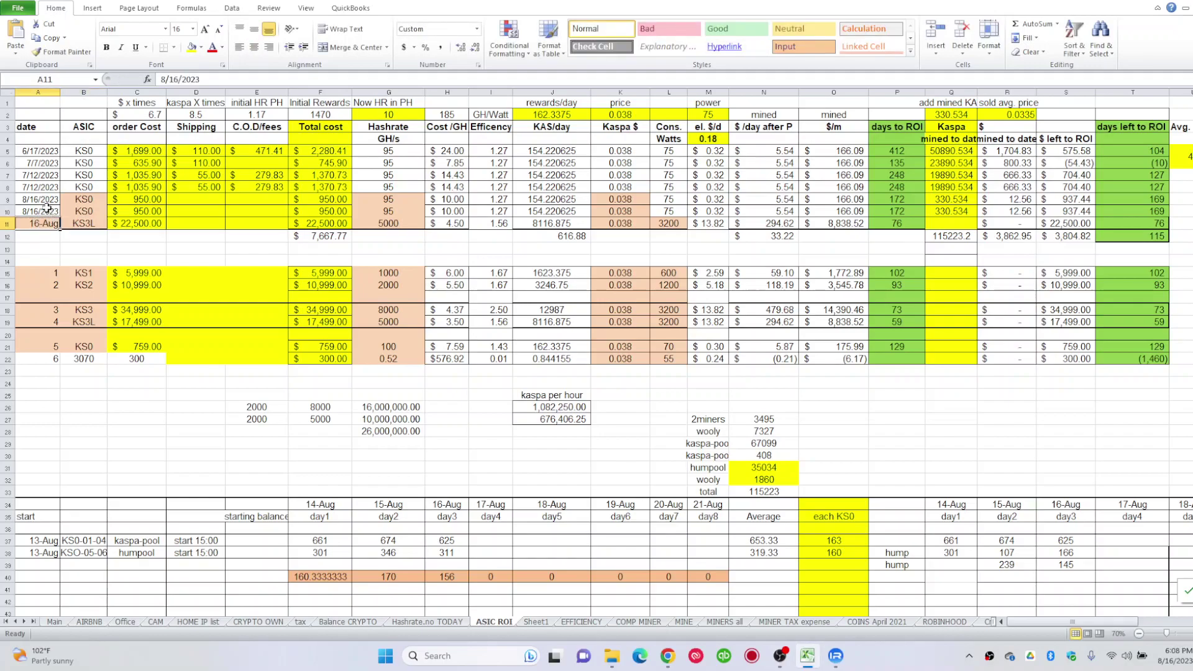
{"action": "left_click_drag", "start_coordinate": [36, 213], "coordinate": [54, 231]}
{"action": "double_click", "coordinate": [44, 225]}
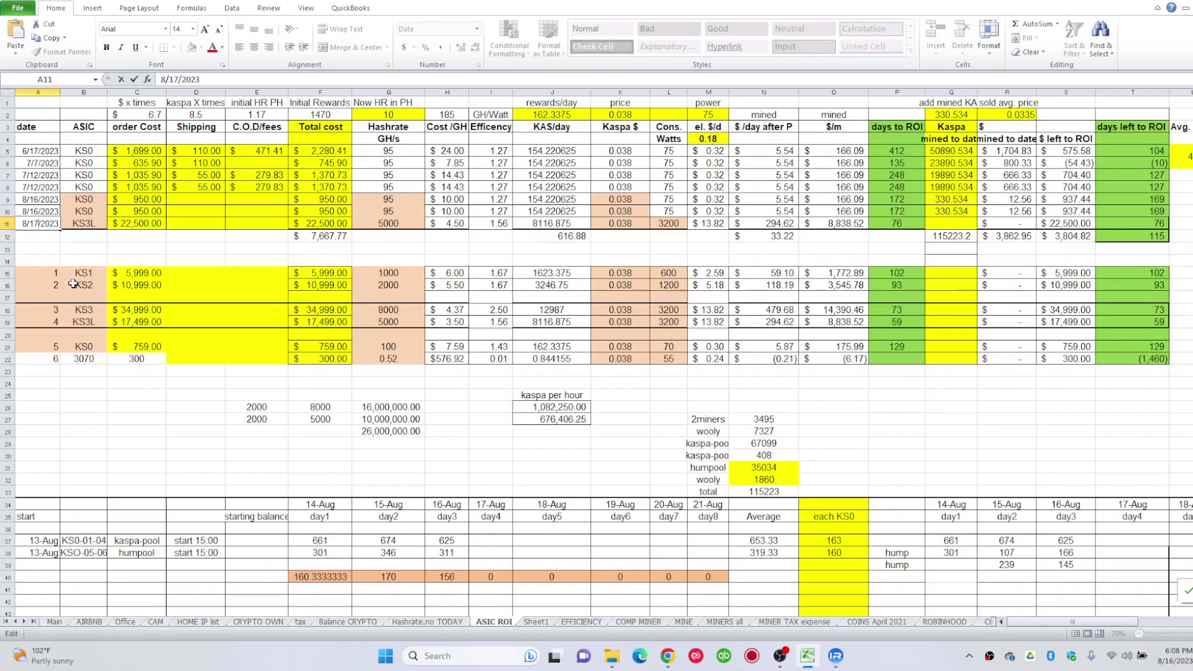
{"action": "key", "text": "BackSpace"}
{"action": "type", "text": "6"}
{"action": "left_click", "coordinate": [30, 200]}
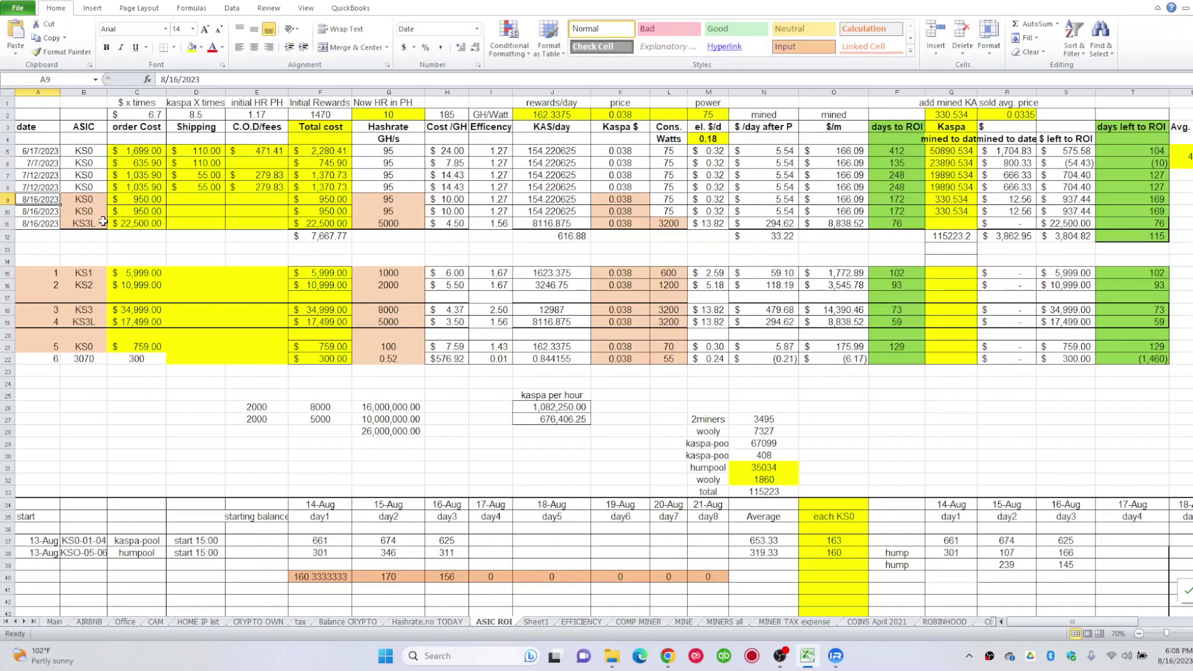
Change the two KS0 dates in A9 and A10 to 8/14/2023
{"action": "double_click", "coordinate": [40, 200]}
{"action": "key", "text": "BackSpace"}
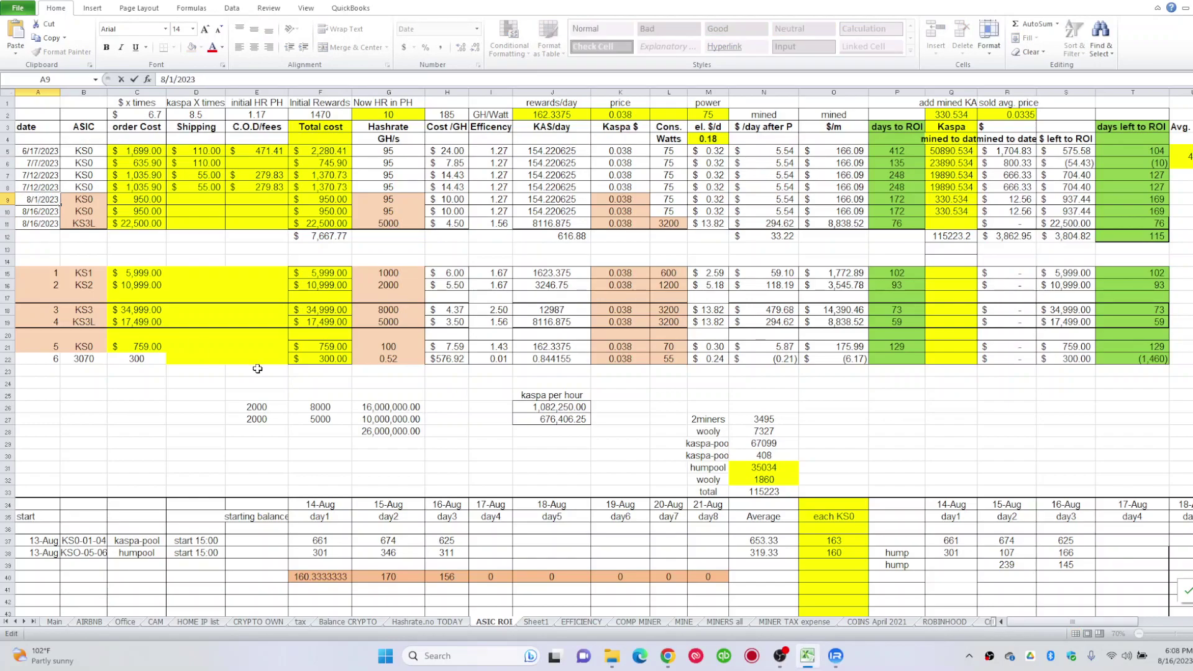
{"action": "type", "text": "4"}
{"action": "left_click", "coordinate": [40, 211]}
{"action": "double_click", "coordinate": [40, 211]}
{"action": "key", "text": "BackSpace"}
{"action": "type", "text": "4"}
{"action": "key", "text": "Return"}
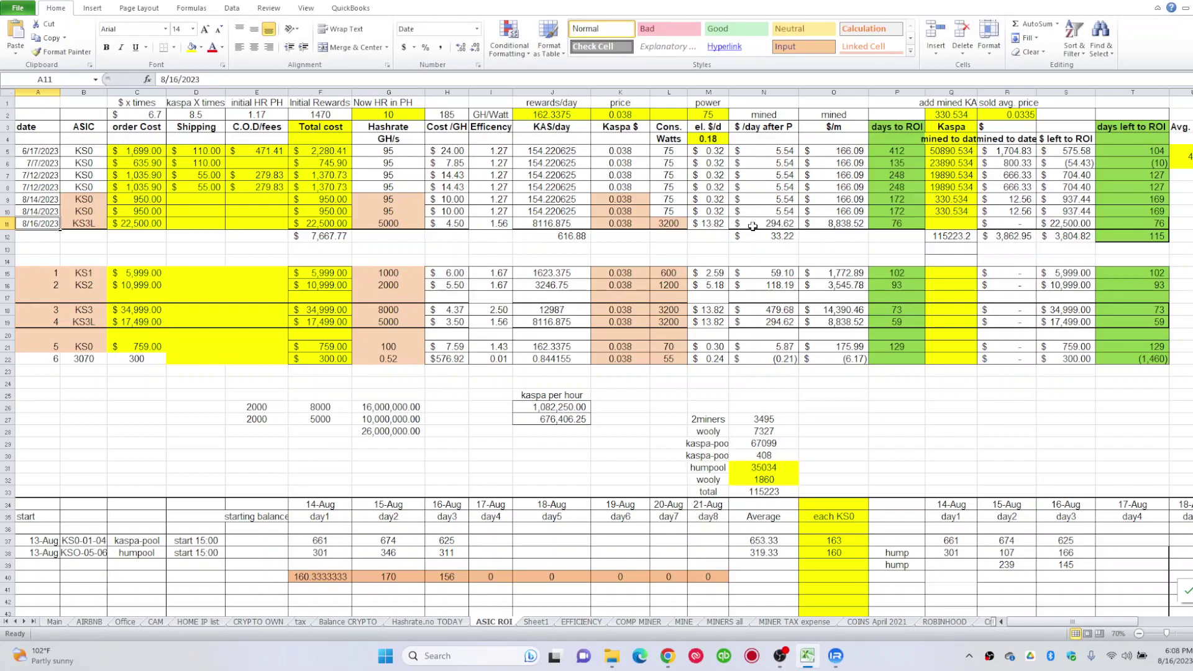
Check the KS3L daily and monthly earnings in N11 and O11, then minimize Excel
{"action": "left_click", "coordinate": [778, 221]}
{"action": "left_click", "coordinate": [839, 224]}
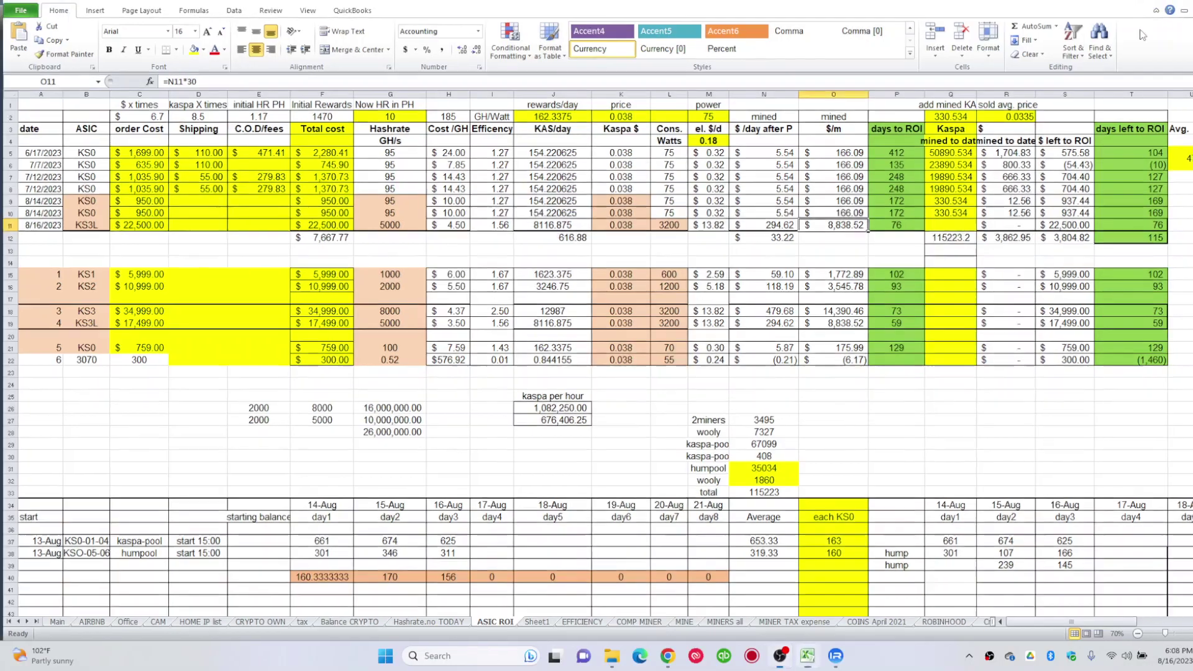
{"action": "left_click", "coordinate": [1153, 4]}
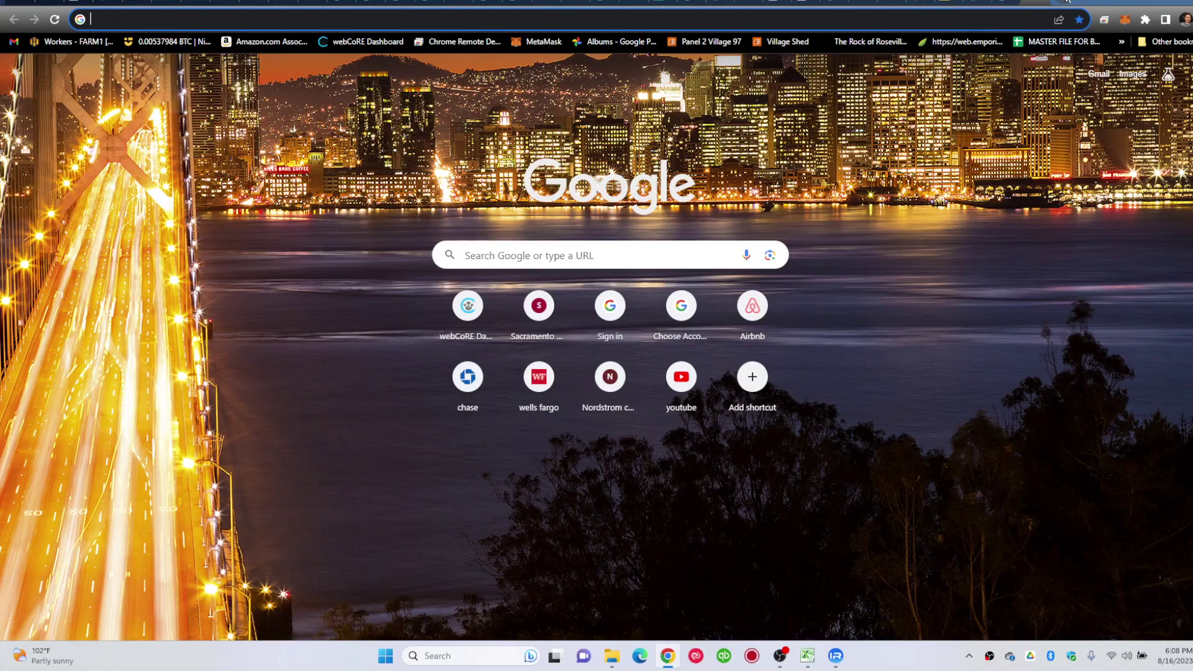
Search Google for 'emporia energy' and open the Emporia Energy site to reach the usage page
{"action": "type", "text": "empori"}
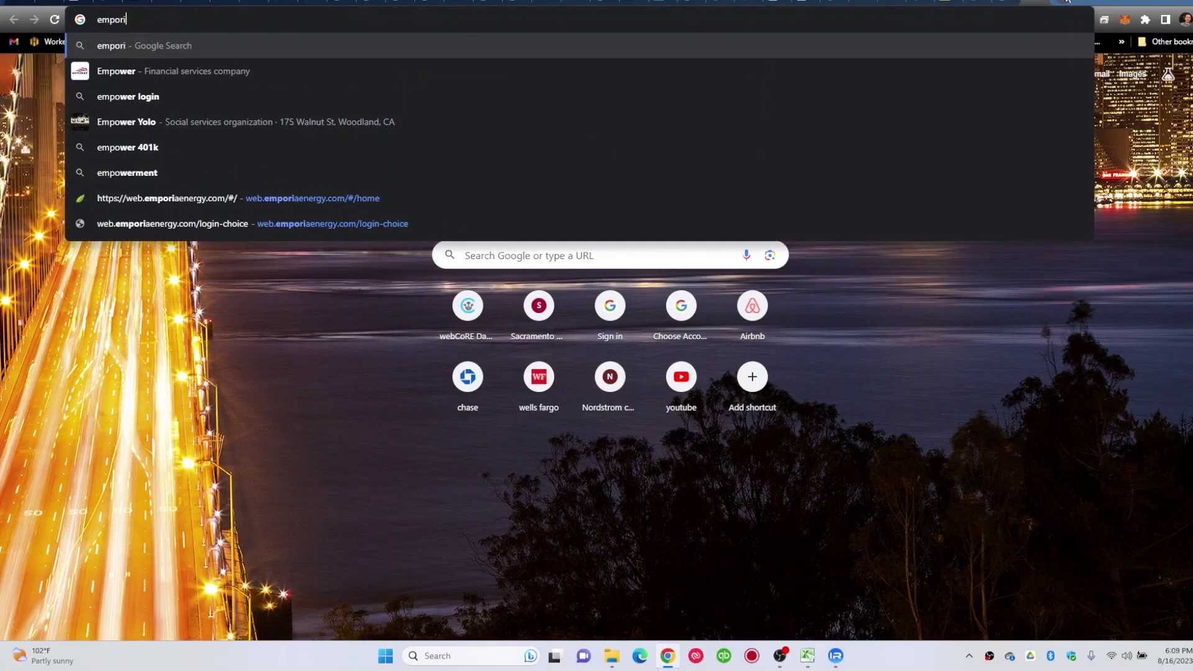
{"action": "type", "text": "a energy"}
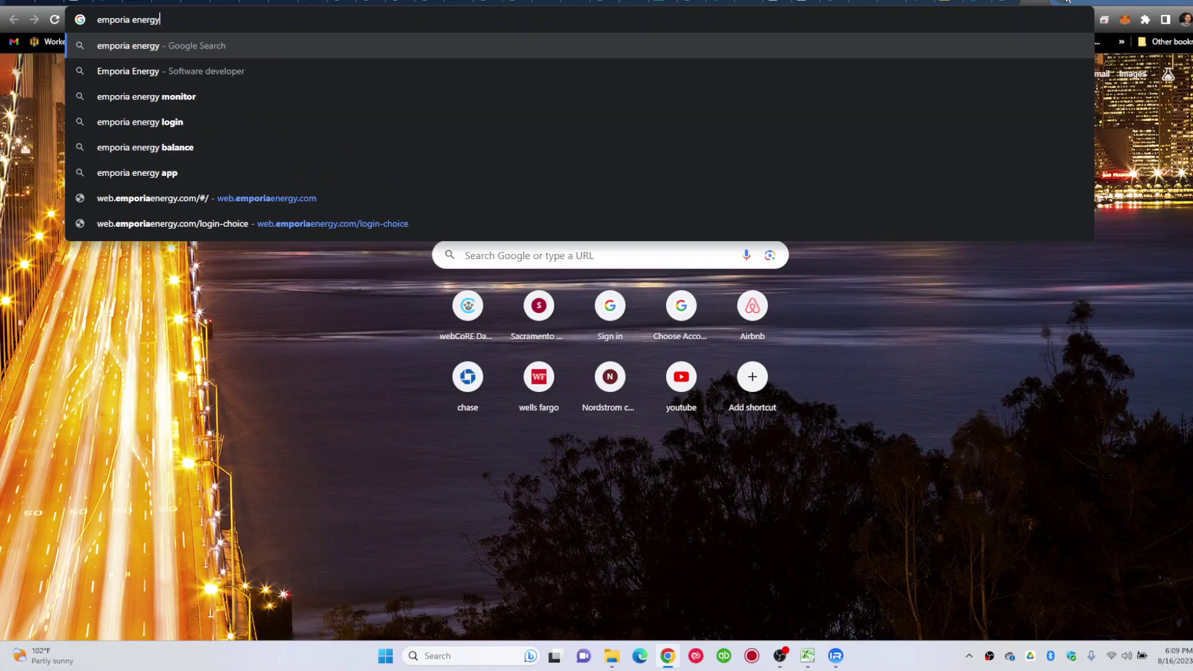
{"action": "key", "text": "Return"}
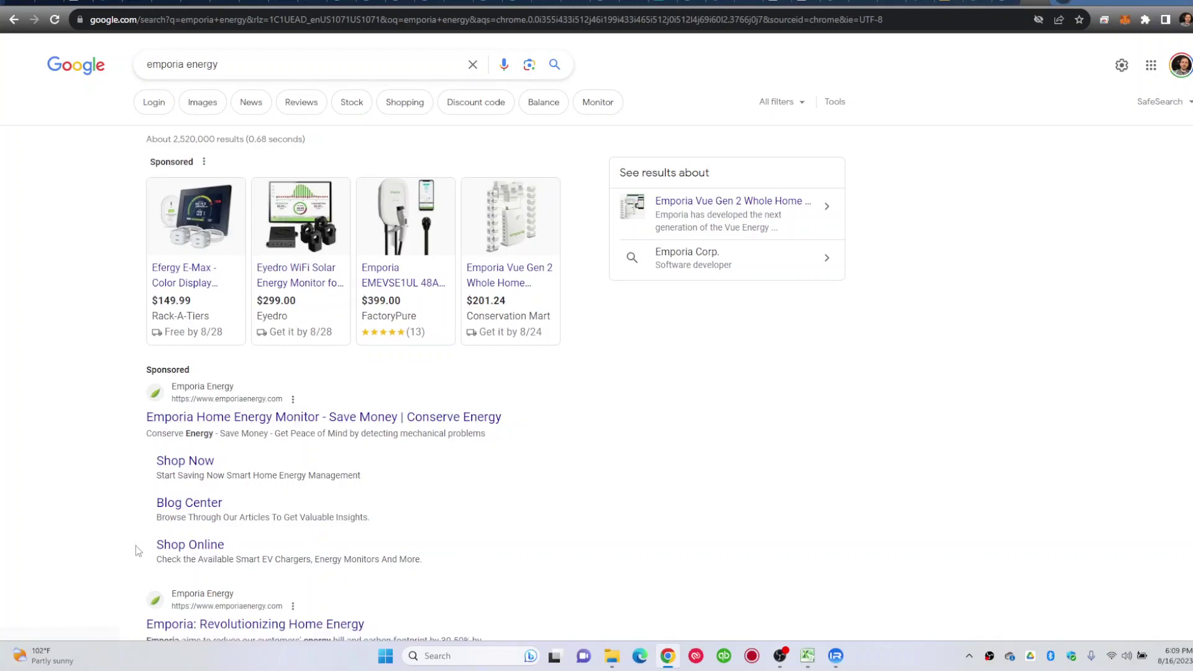
{"action": "scroll", "coordinate": [206, 467], "scroll_direction": "down", "scroll_amount": 3}
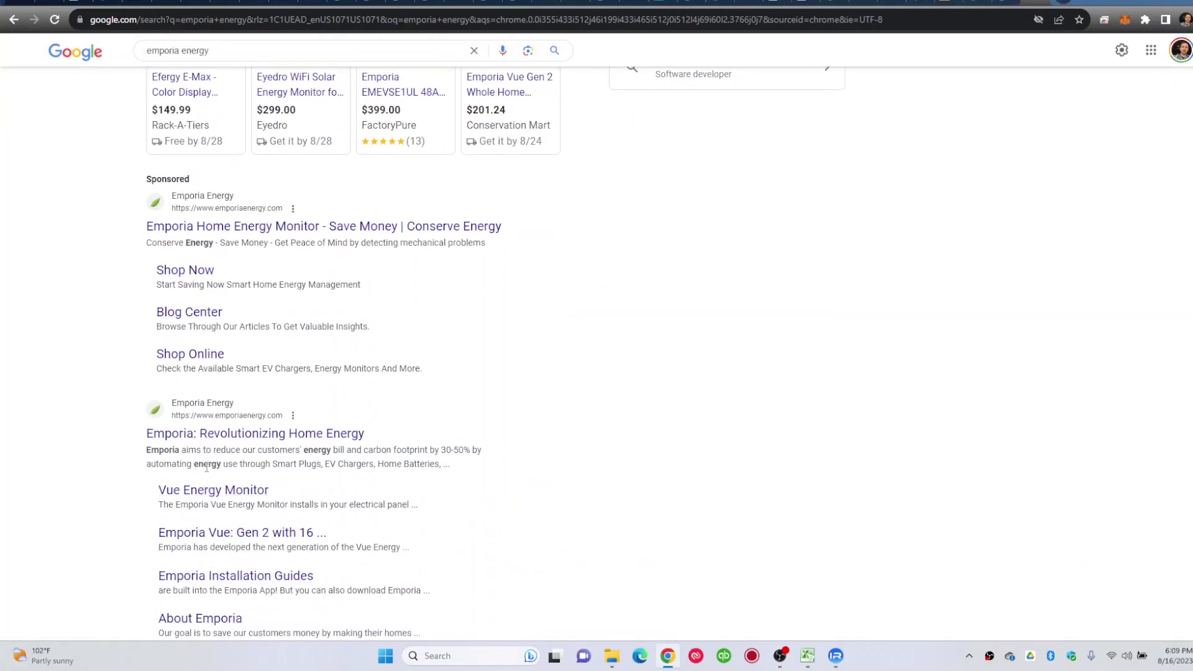
{"action": "left_click", "coordinate": [207, 225]}
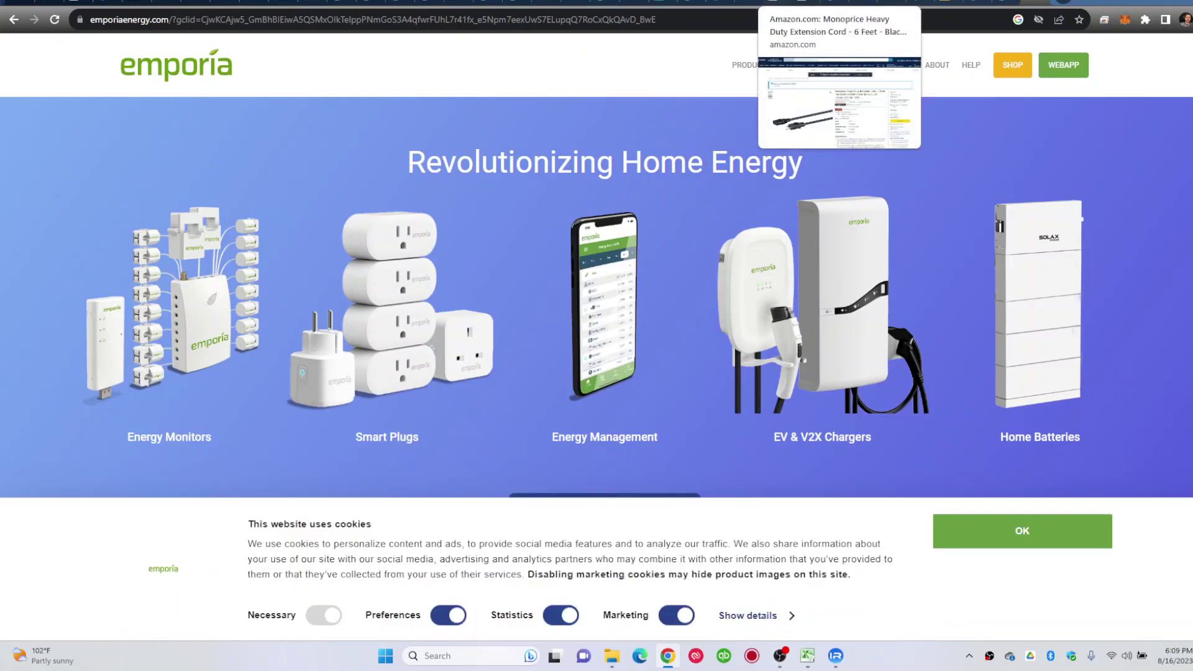
{"action": "left_click", "coordinate": [777, 4]}
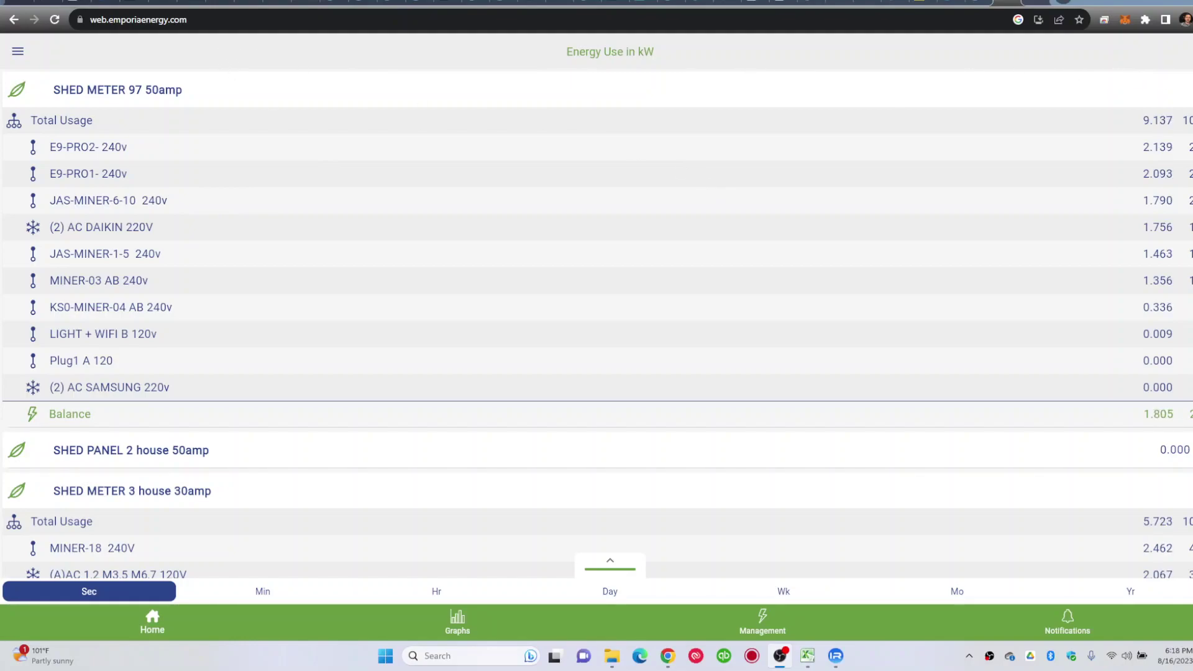
Collapse SHED METER 97 50amp and open the MINER-18 240V power chart
{"action": "left_click", "coordinate": [1186, 93]}
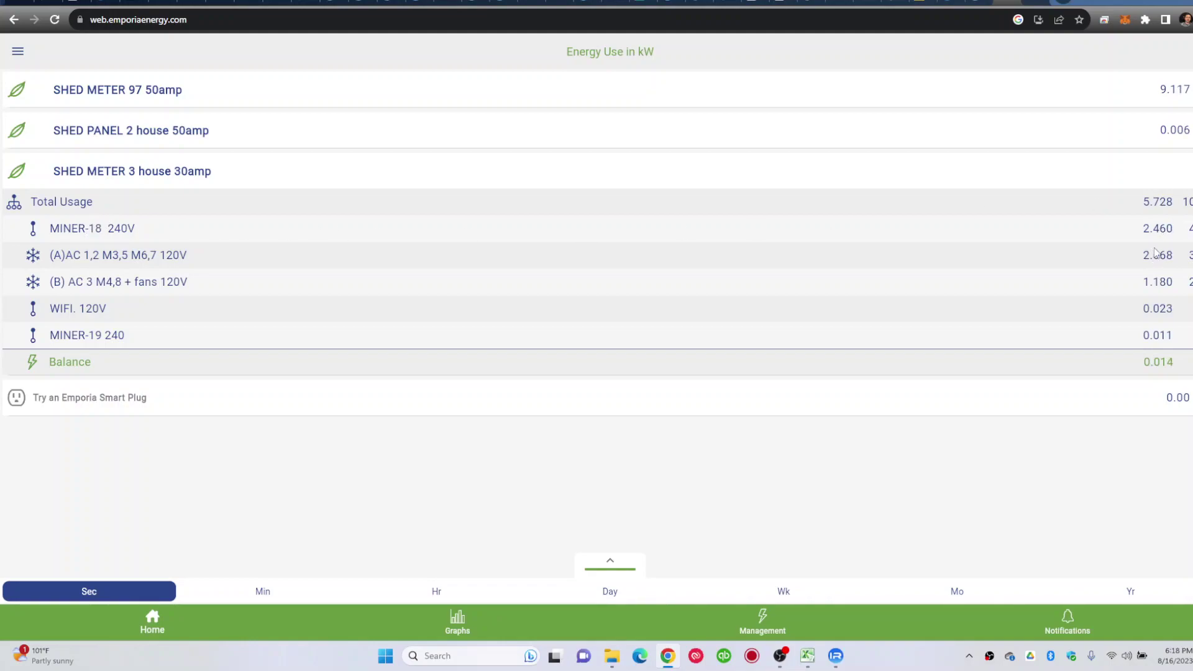
{"action": "left_click", "coordinate": [496, 235]}
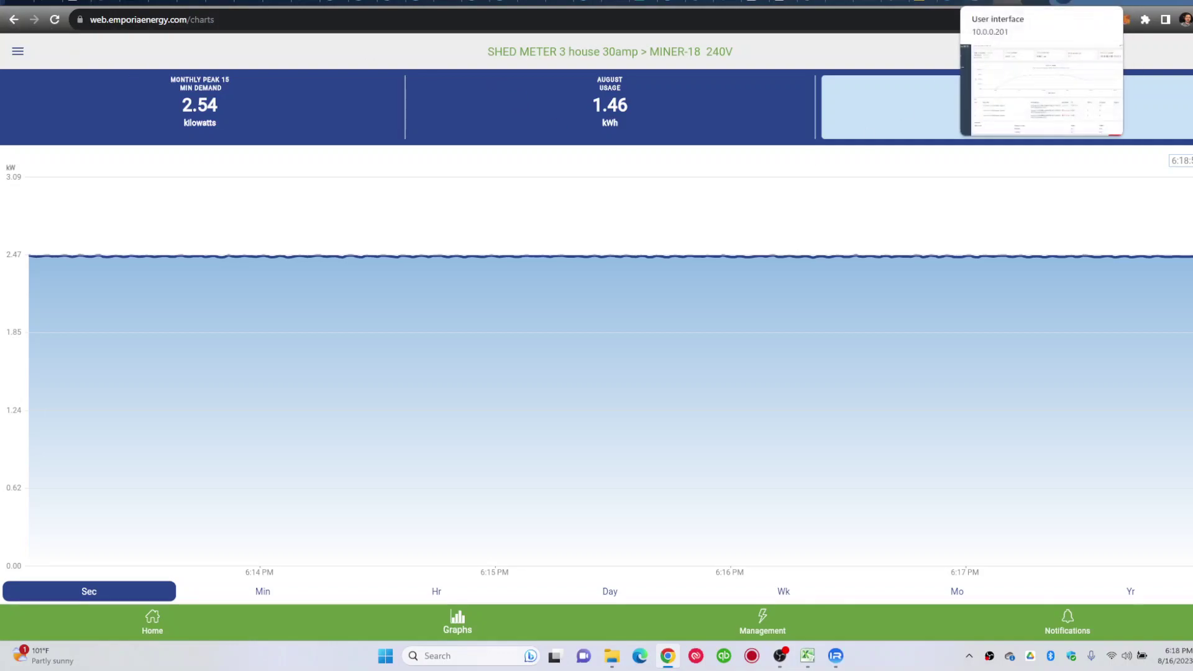
{"action": "left_click", "coordinate": [987, 3]}
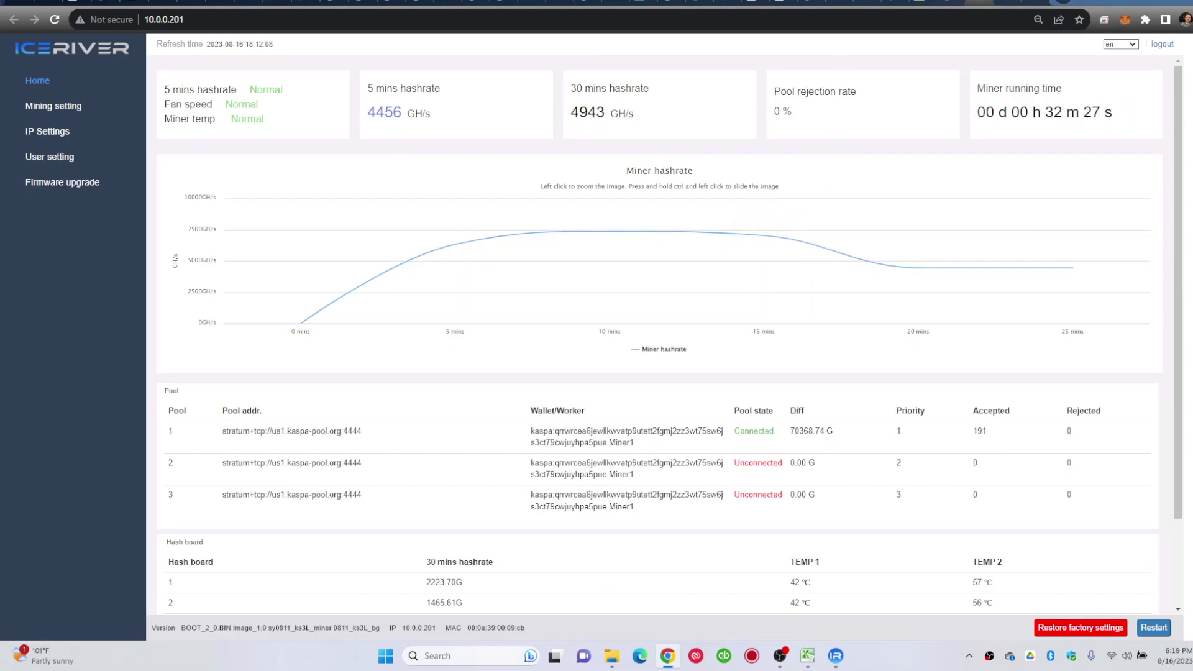
{"action": "key", "text": "ctrl+Tab"}
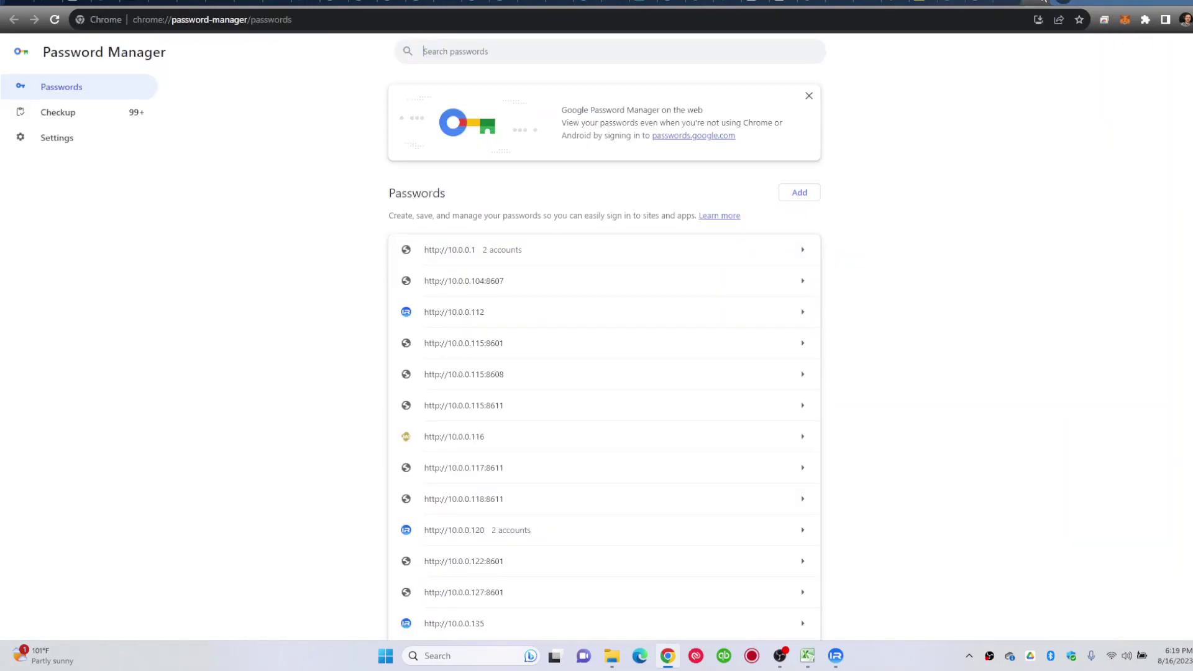
{"action": "left_click", "coordinate": [1045, 2]}
{"action": "left_click", "coordinate": [691, 3]}
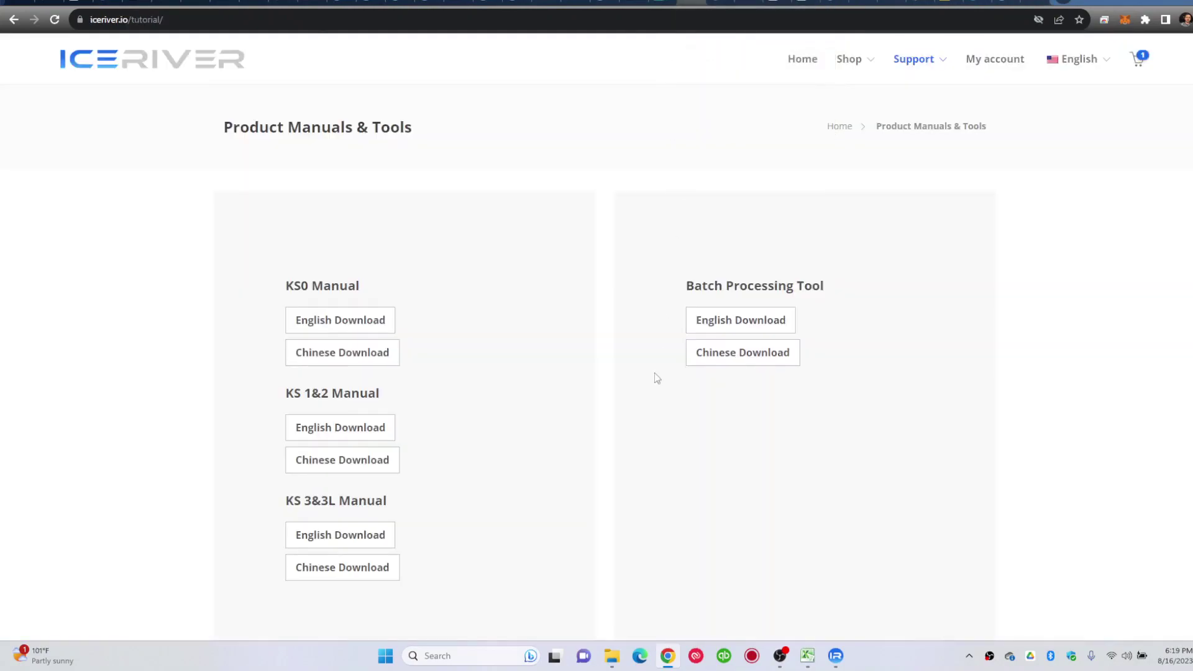
{"action": "mouse_move", "coordinate": [857, 59]}
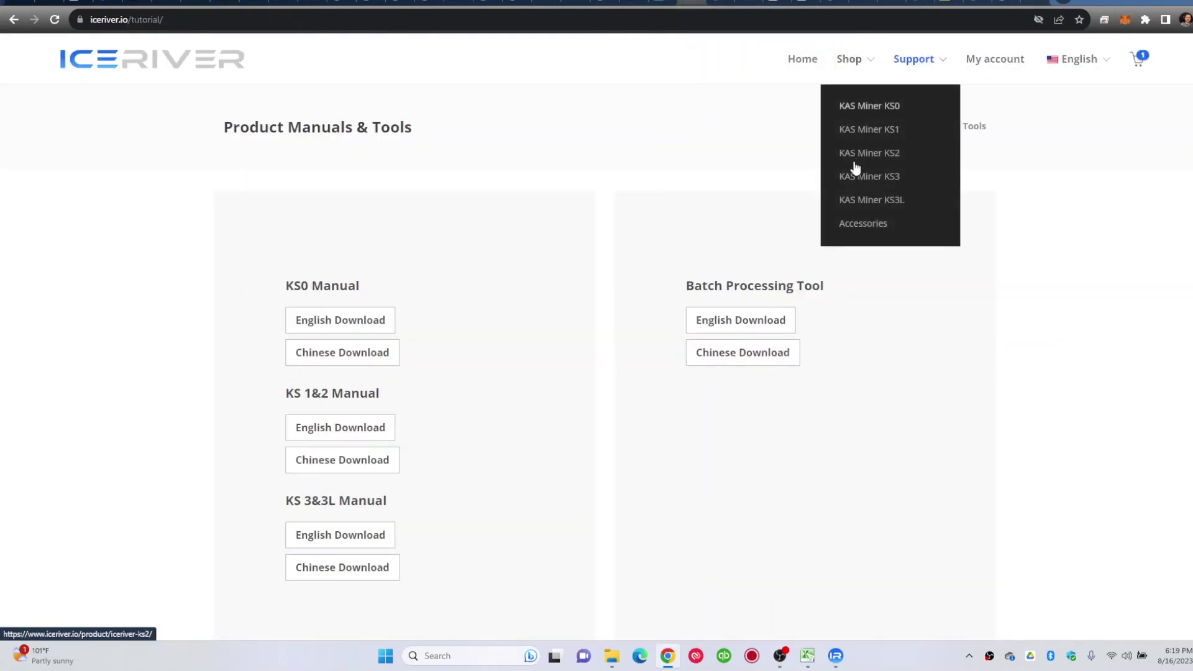
{"action": "left_click", "coordinate": [862, 203]}
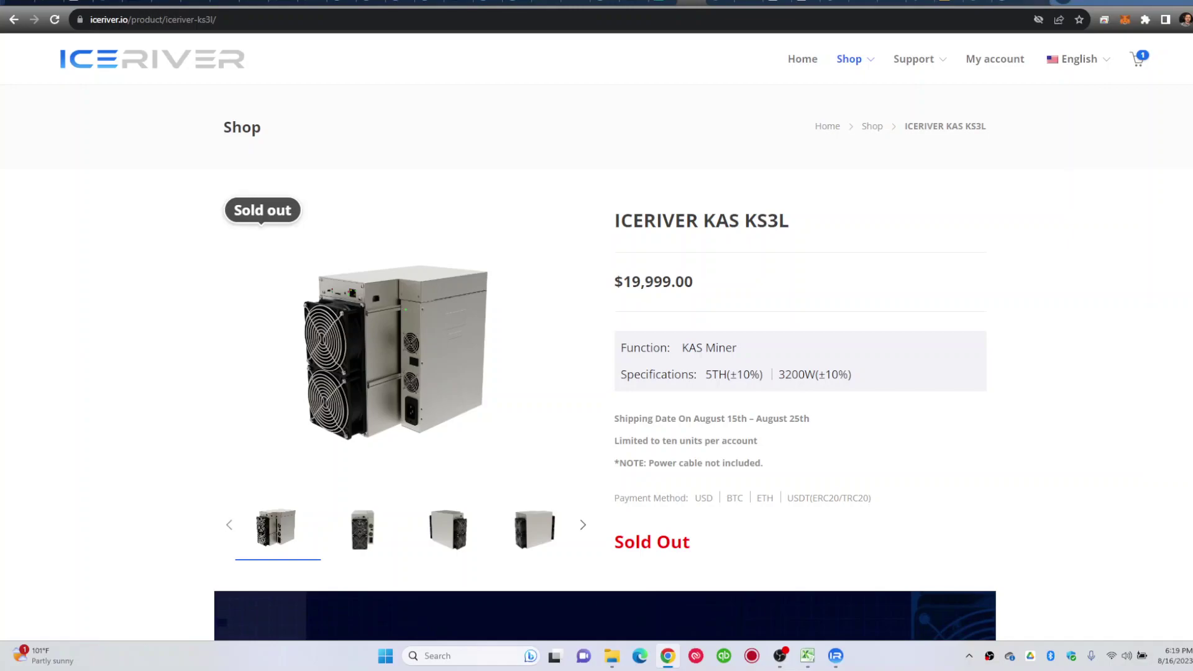
{"action": "left_click", "coordinate": [1060, 2]}
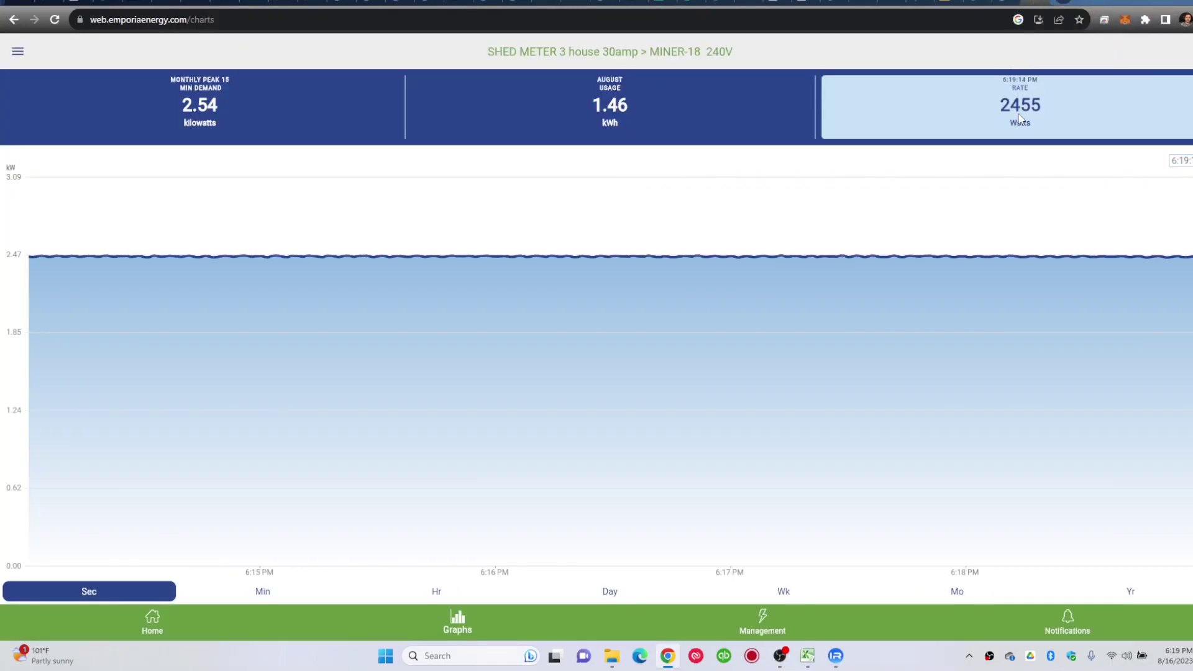
Go back to the Emporia energy-use list, then restore, move and minimize Chrome
{"action": "left_click", "coordinate": [13, 20]}
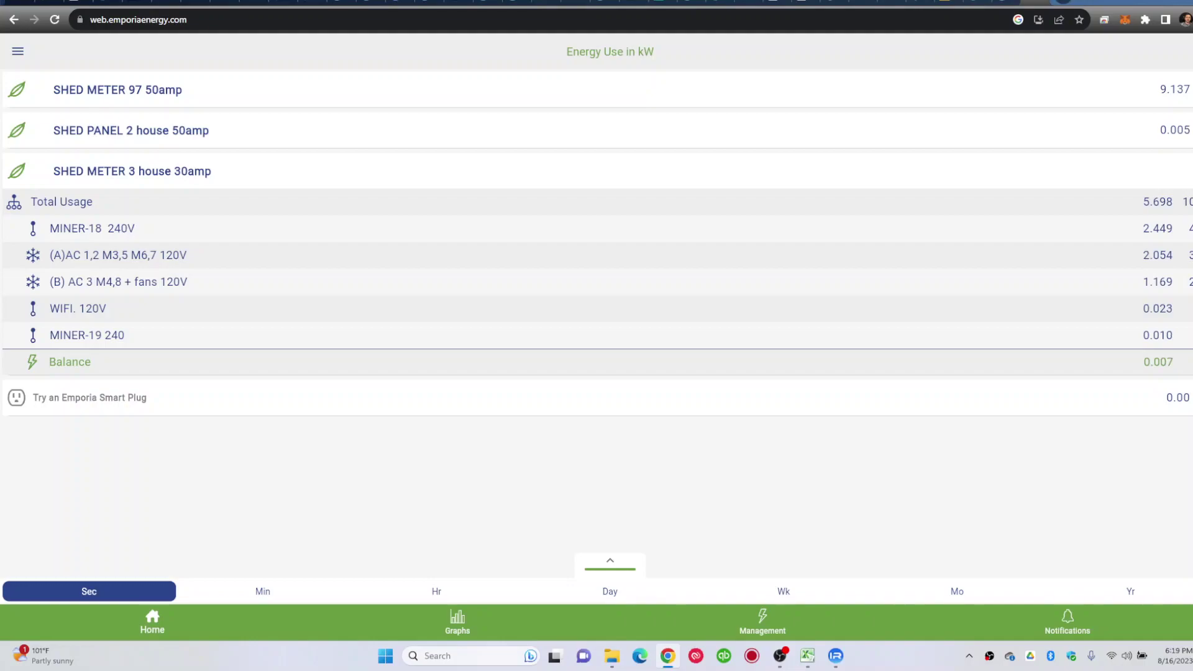
{"action": "double_click", "coordinate": [1100, 3]}
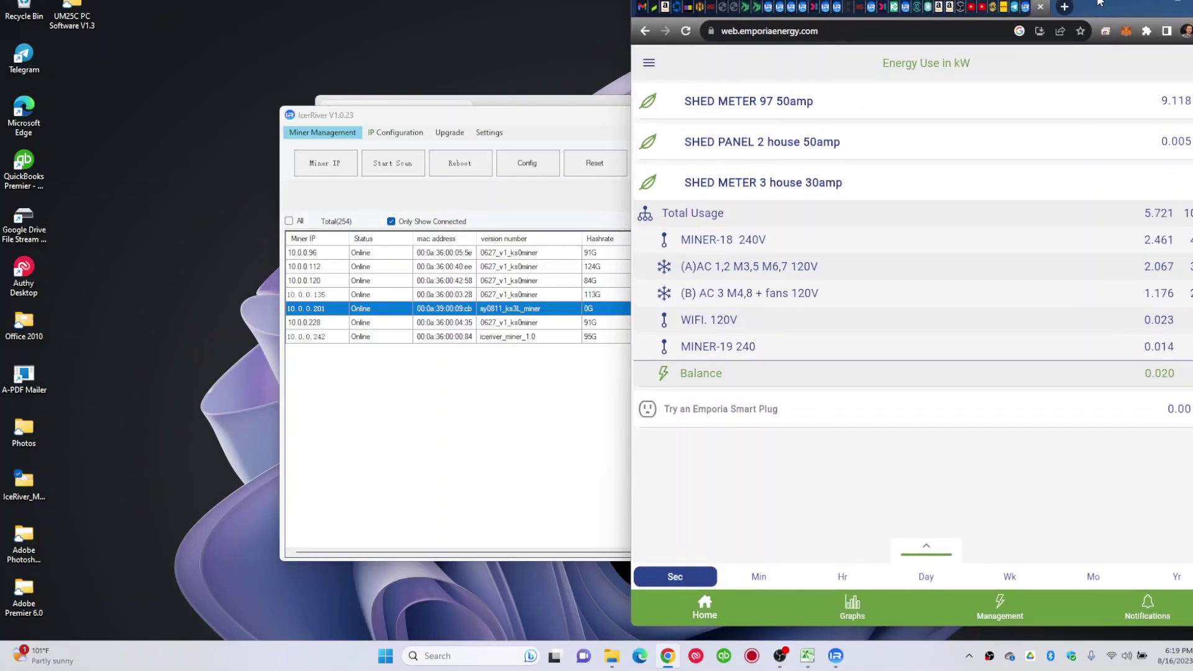
{"action": "left_click_drag", "start_coordinate": [1099, 3], "coordinate": [404, 3]}
{"action": "left_click", "coordinate": [472, 7]}
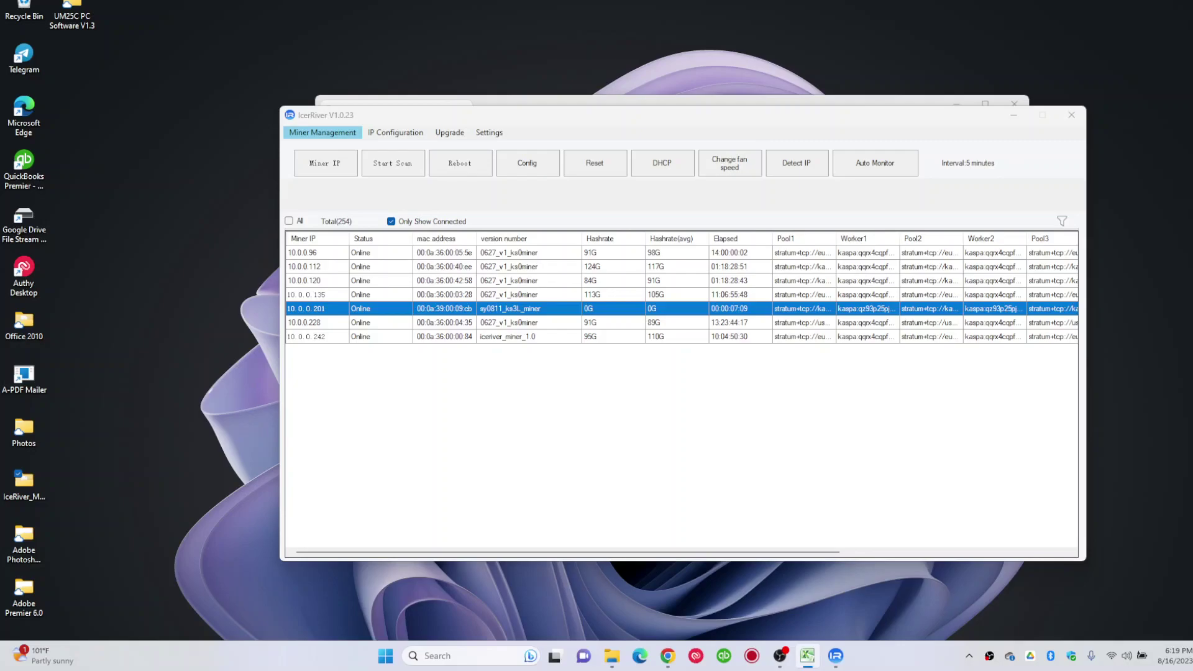
Set the KS3L consumption in cell L11 to 2500 watts and check the J11 KAS/day formula
{"action": "left_click", "coordinate": [807, 655]}
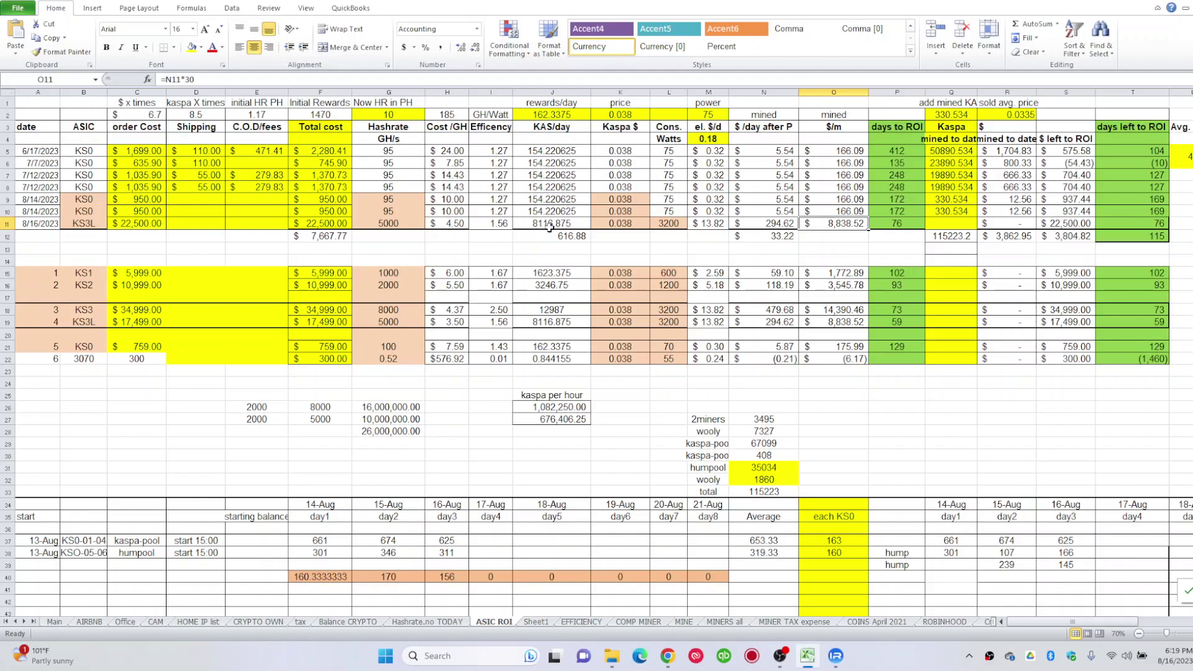
{"action": "left_click", "coordinate": [677, 225]}
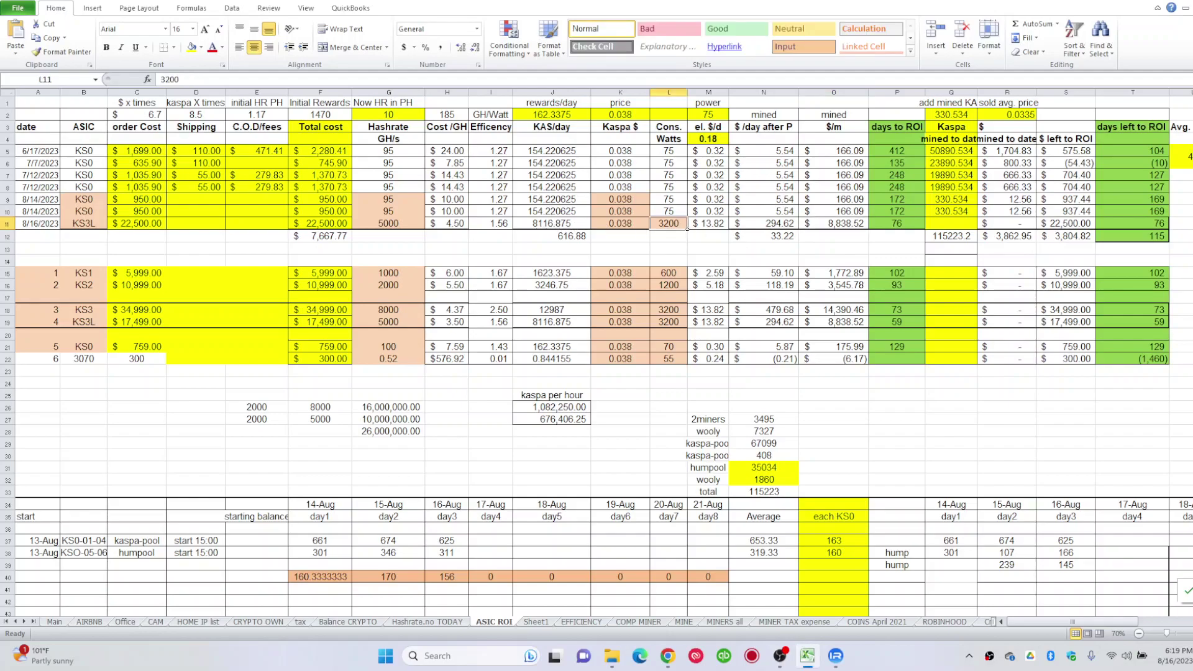
{"action": "type", "text": "250"}
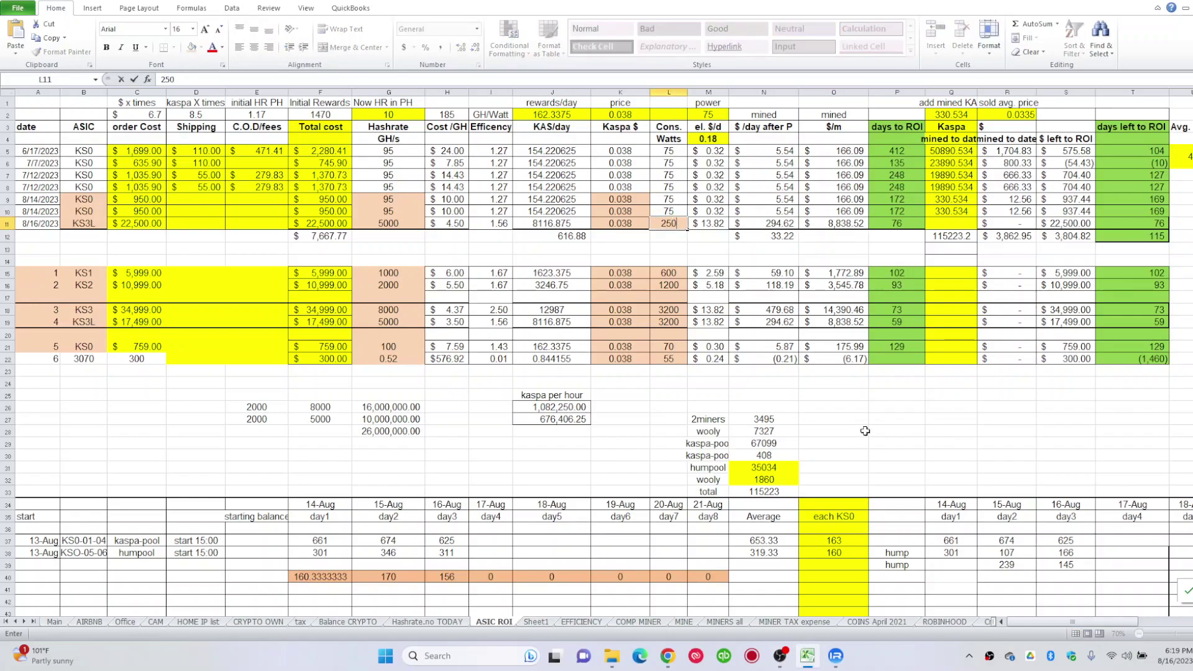
{"action": "type", "text": "0"}
{"action": "key", "text": "Return"}
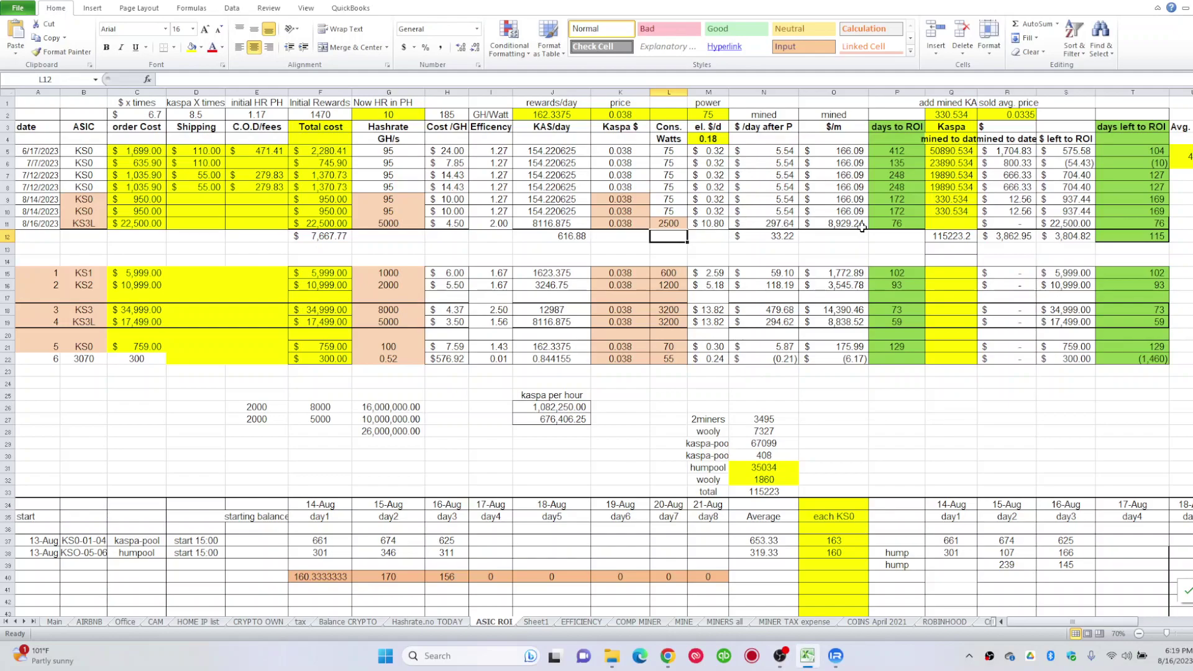
{"action": "left_click", "coordinate": [544, 224]}
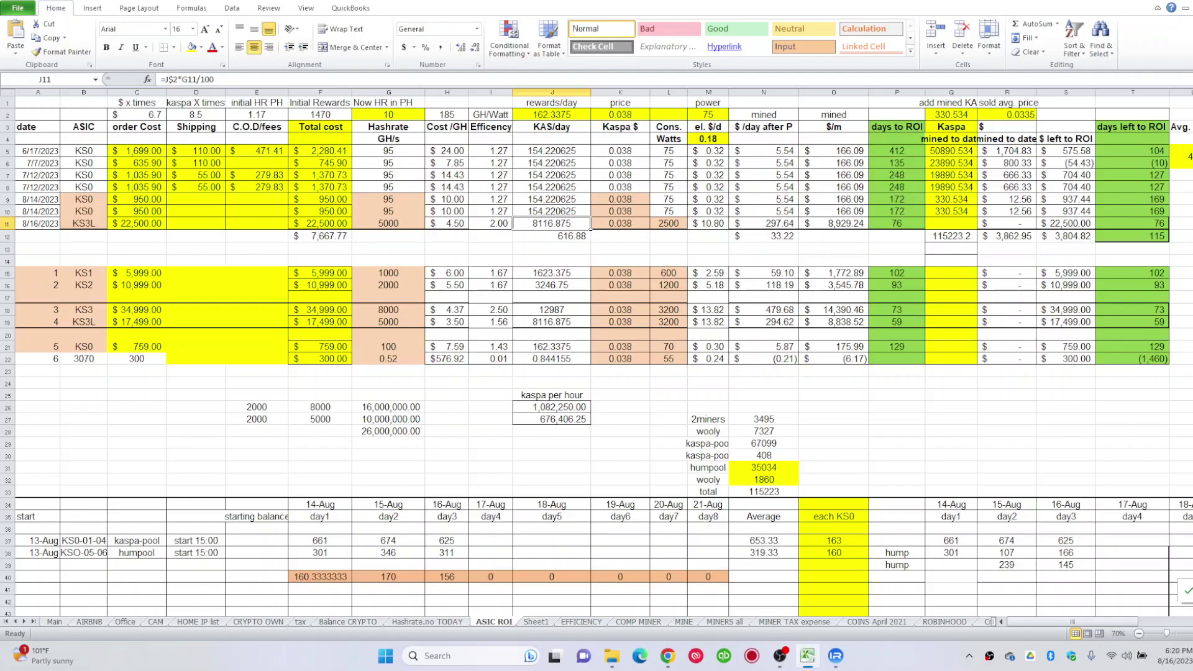
Look up the Kaspa network hashrate on 2Miners, which reads 9.93 PH/s
{"action": "key", "text": "alt+Tab"}
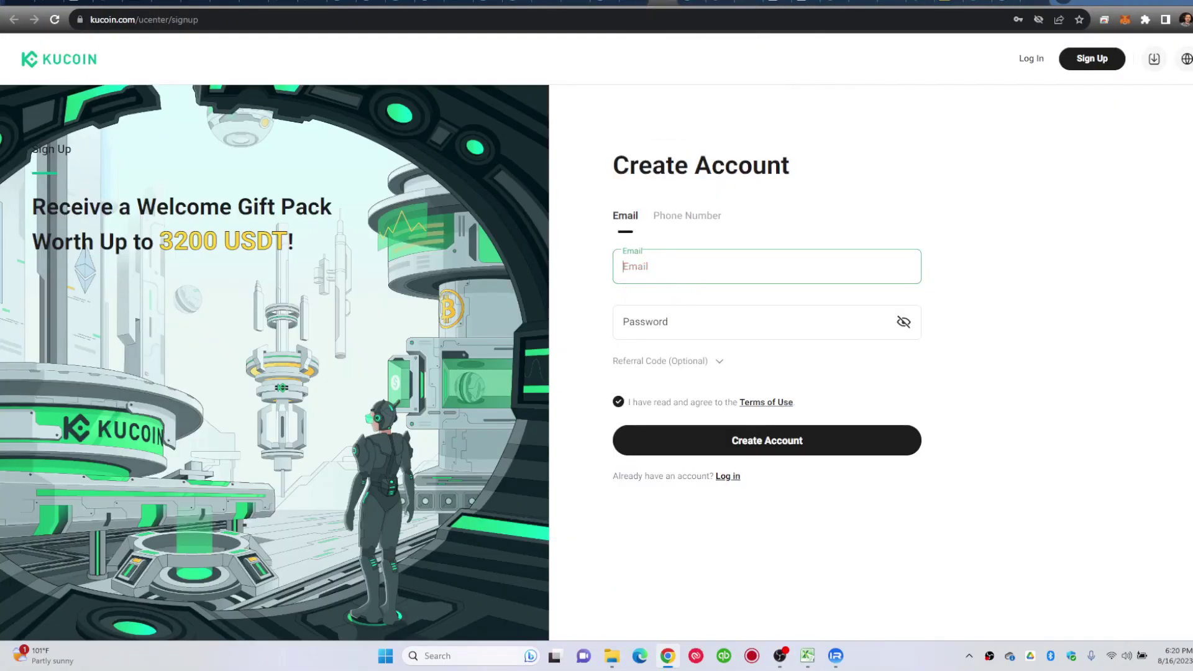
{"action": "key", "text": "ctrl+Tab"}
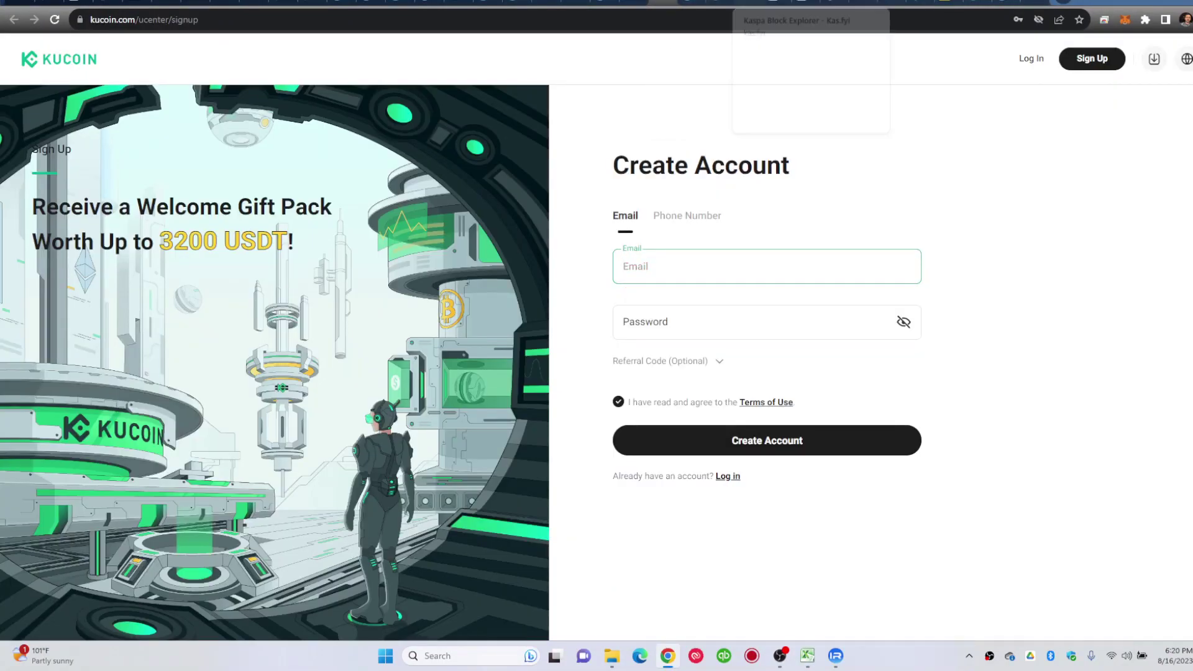
{"action": "left_click", "coordinate": [676, 1]}
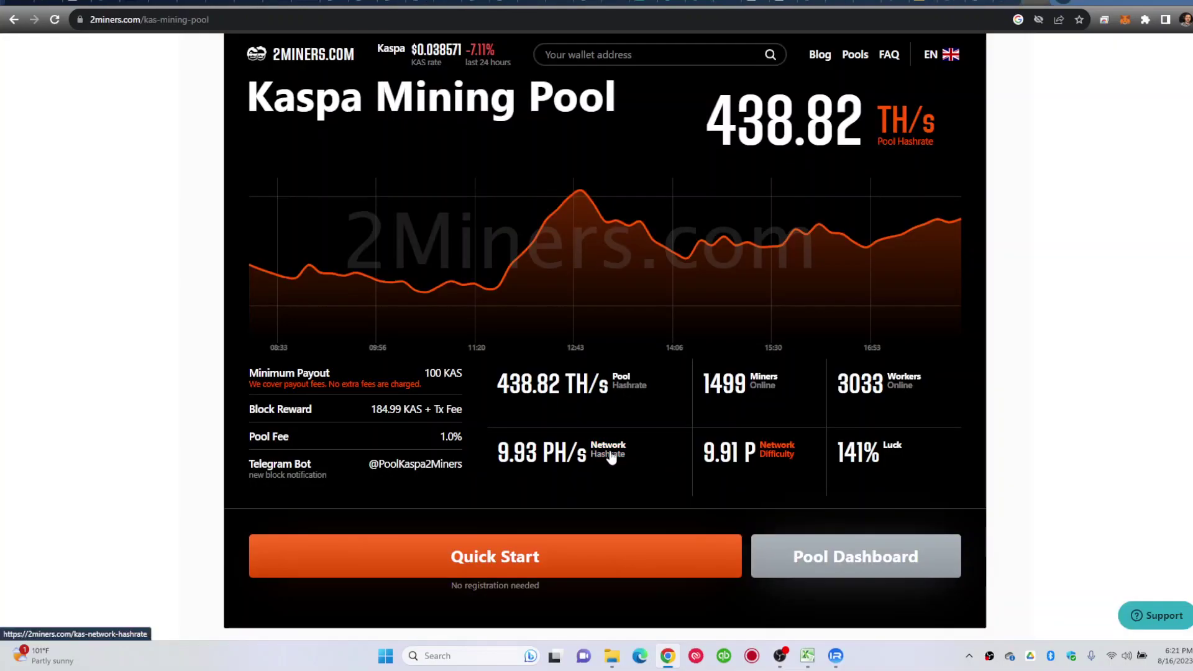
{"action": "left_click", "coordinate": [609, 450]}
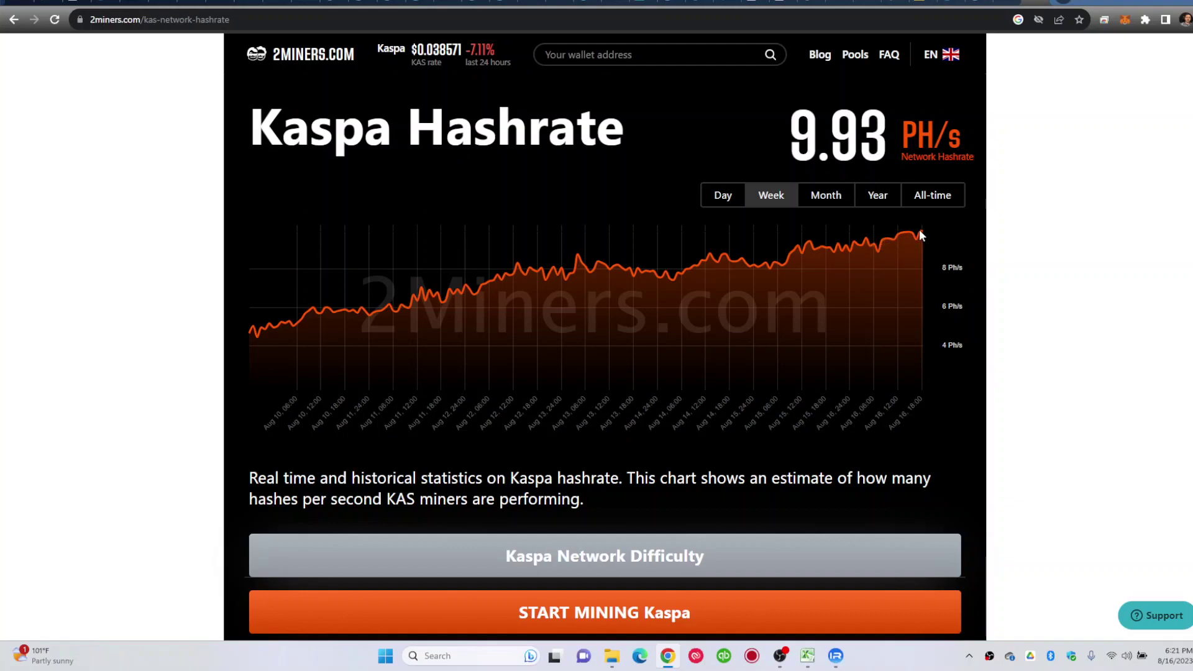
{"action": "mouse_move", "coordinate": [911, 235]}
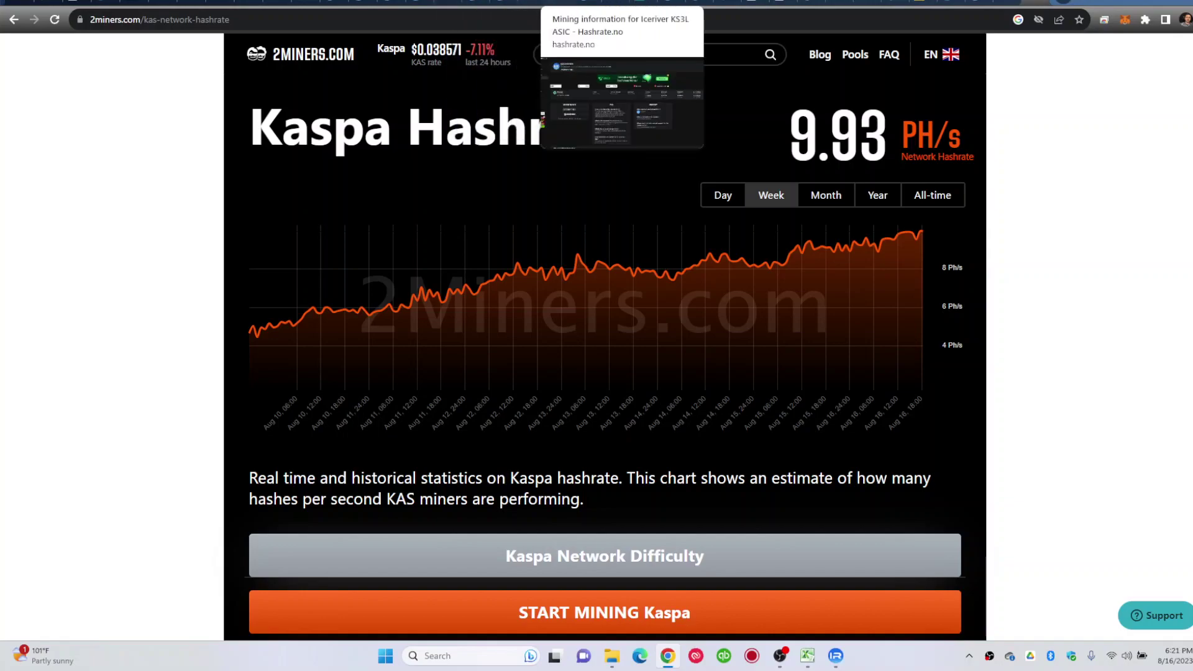
Refresh the IceRiver miner status page to show 4691 GH/s over 5 minutes and 227 accepted shares
{"action": "left_click", "coordinate": [587, 2]}
{"action": "scroll", "coordinate": [668, 195], "scroll_direction": "up", "scroll_amount": 2}
{"action": "left_click", "coordinate": [55, 20]}
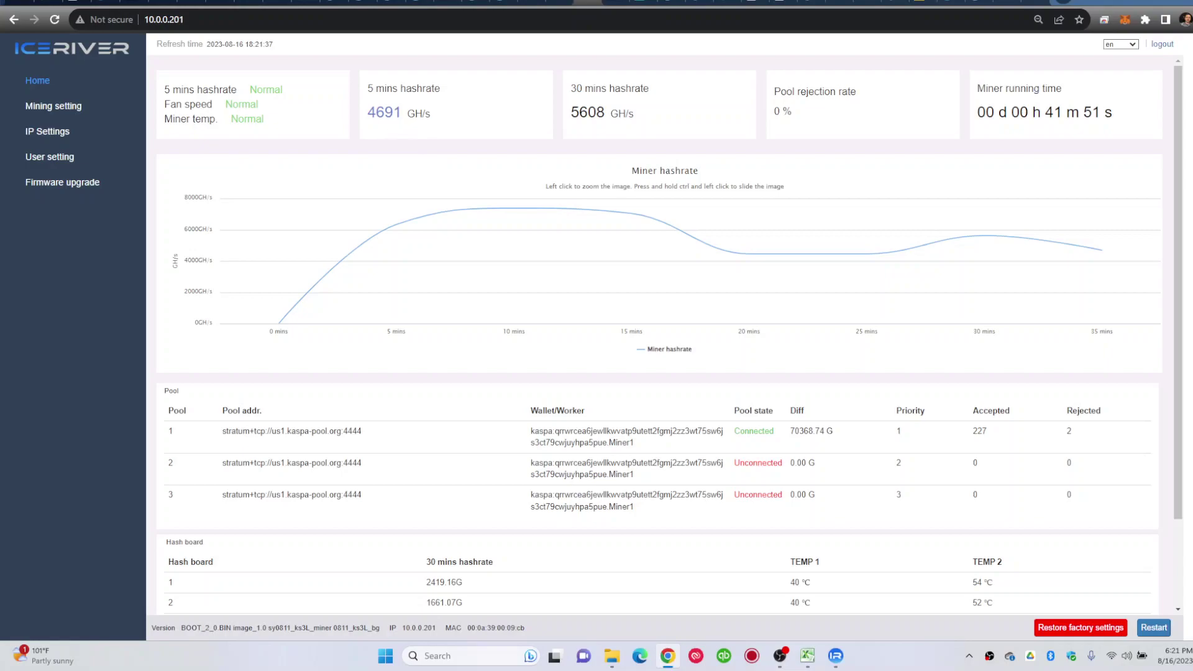
Bring up the kaspa-pool.org dashboard with Miner1 at 5.01 TH/s and 67.40 unpaid
{"action": "key", "text": "ctrl+Tab"}
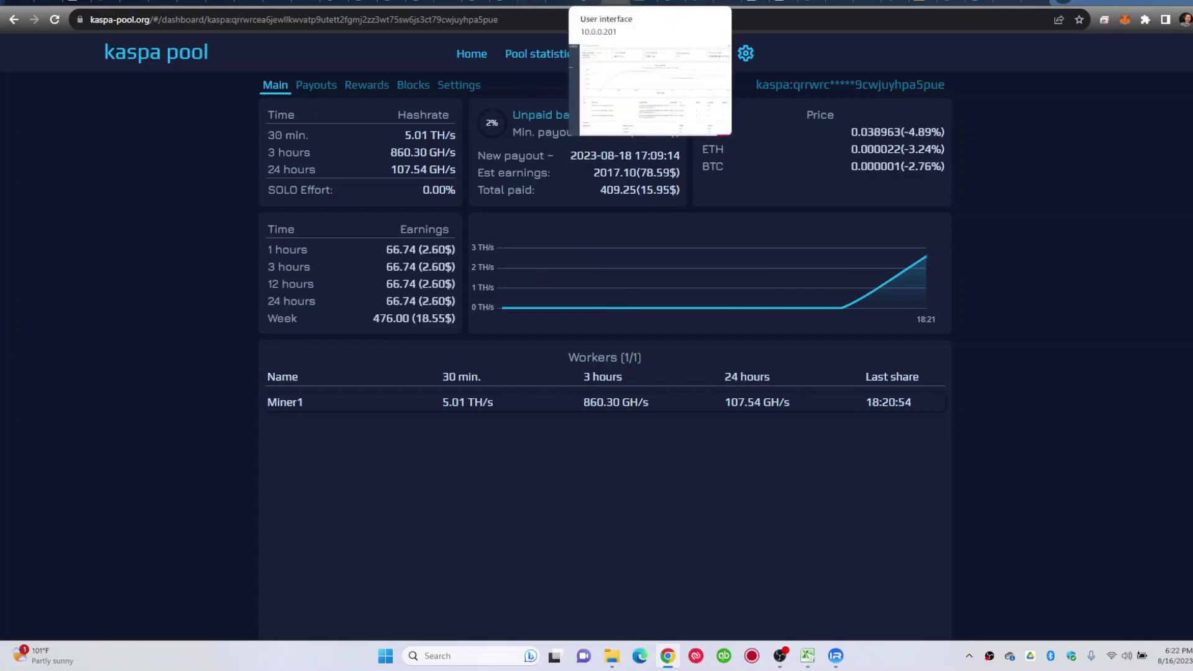
Check the 10.0.0.201 miner page down to the Fans table, with hash boards at 39–54 °C
{"action": "left_click", "coordinate": [587, 3]}
{"action": "scroll", "coordinate": [763, 379], "scroll_direction": "down", "scroll_amount": 3}
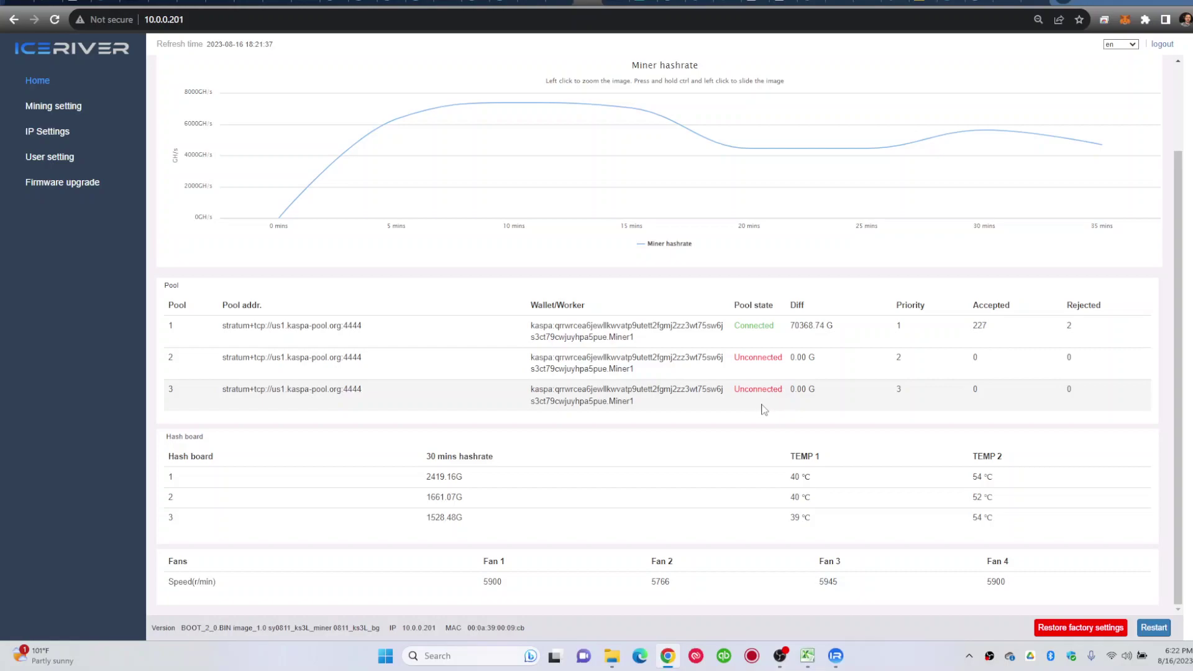
{"action": "scroll", "coordinate": [764, 409], "scroll_direction": "up", "scroll_amount": 2}
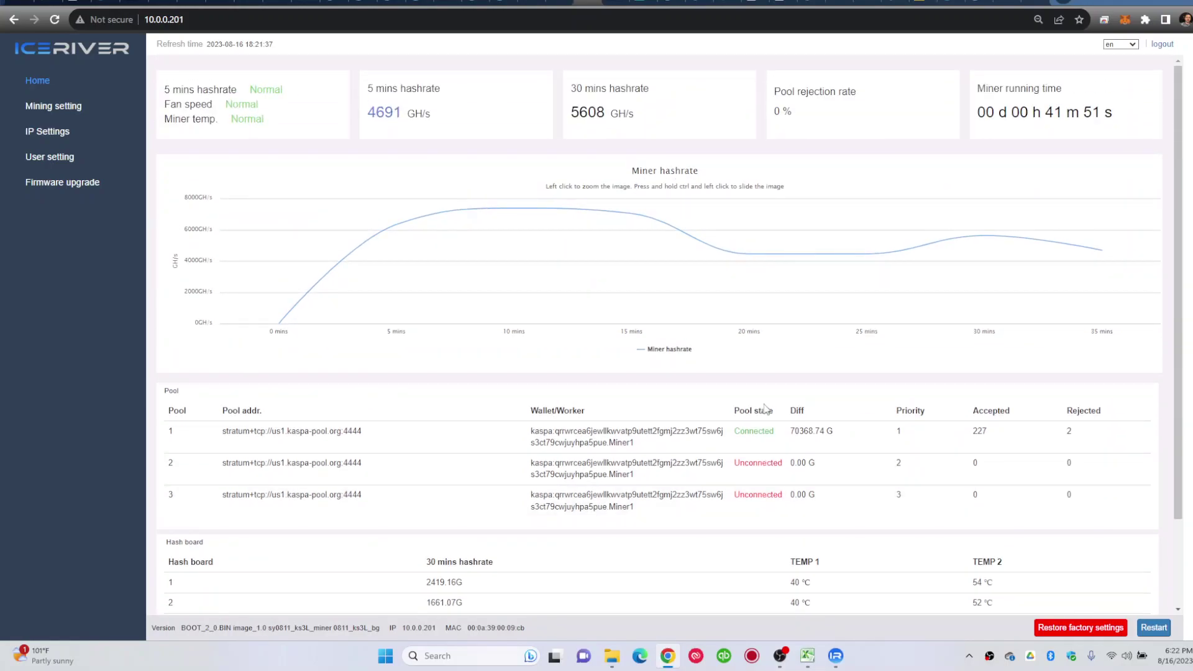